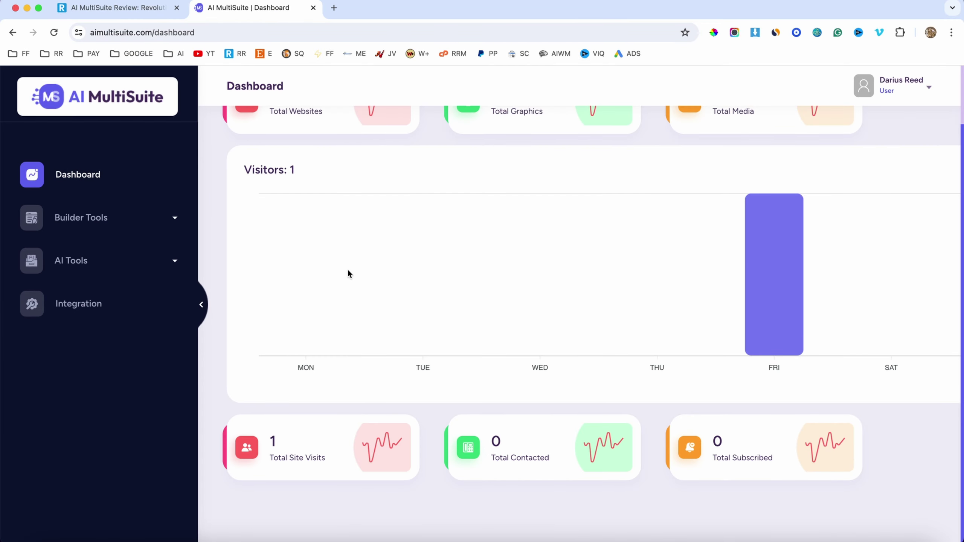
pyautogui.scroll(2, 348, 274)
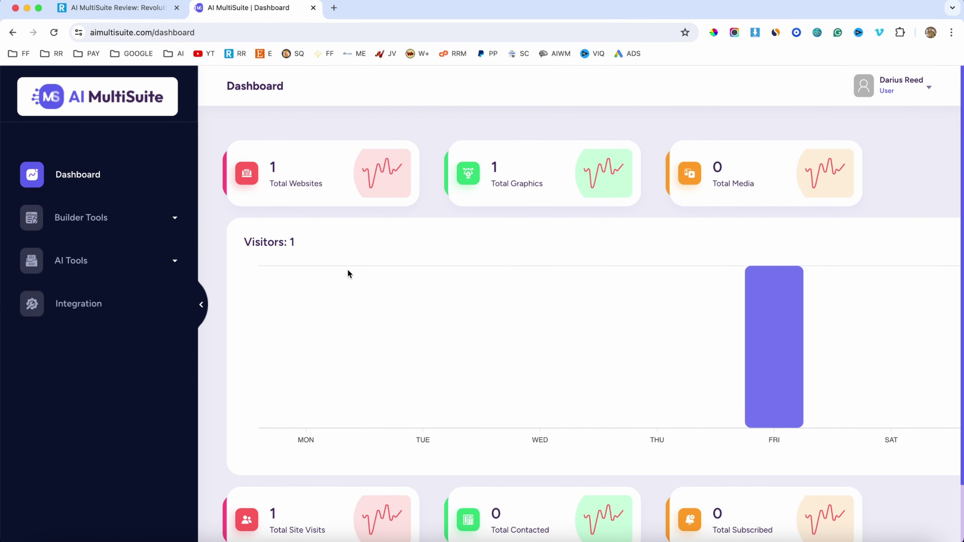
# Expand Builder Tools and AI Tools to list Image Creator, Content Creator and Chat With A Bot
pyautogui.click(154, 219)
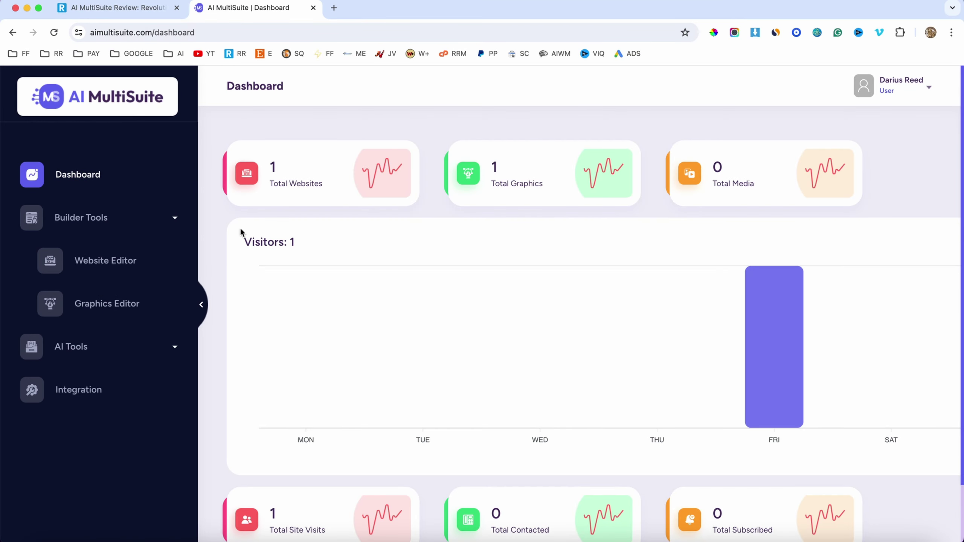
pyautogui.scroll(-1, 111, 308)
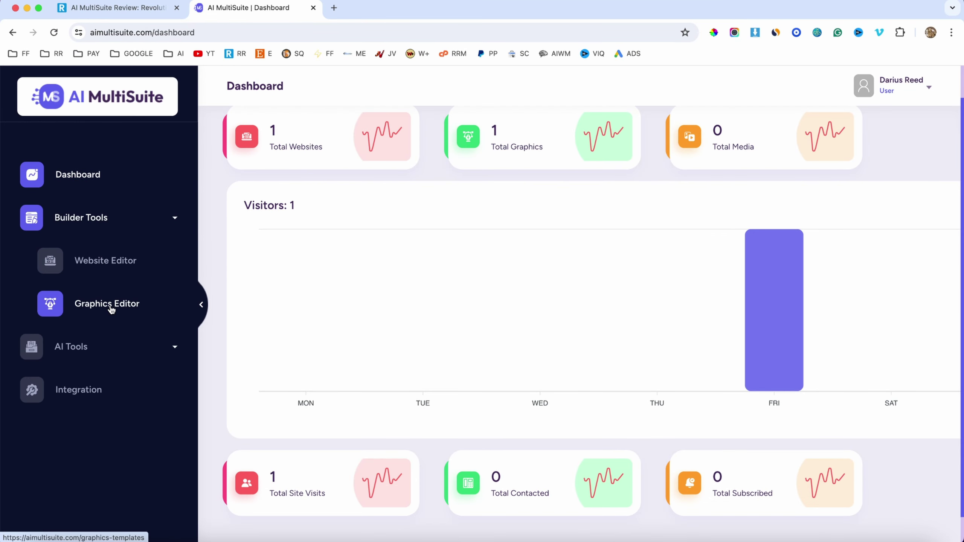
pyautogui.click(71, 345)
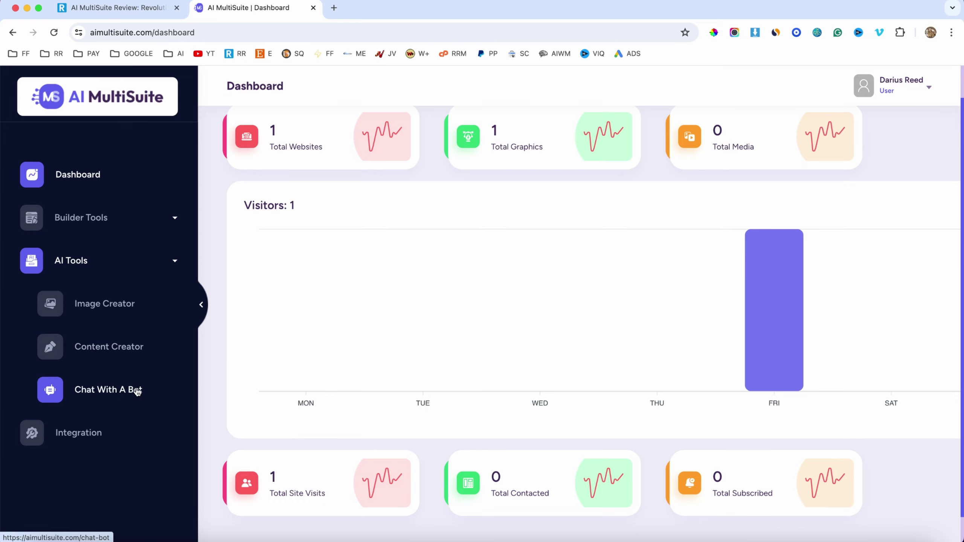
pyautogui.scroll(-1, 121, 394)
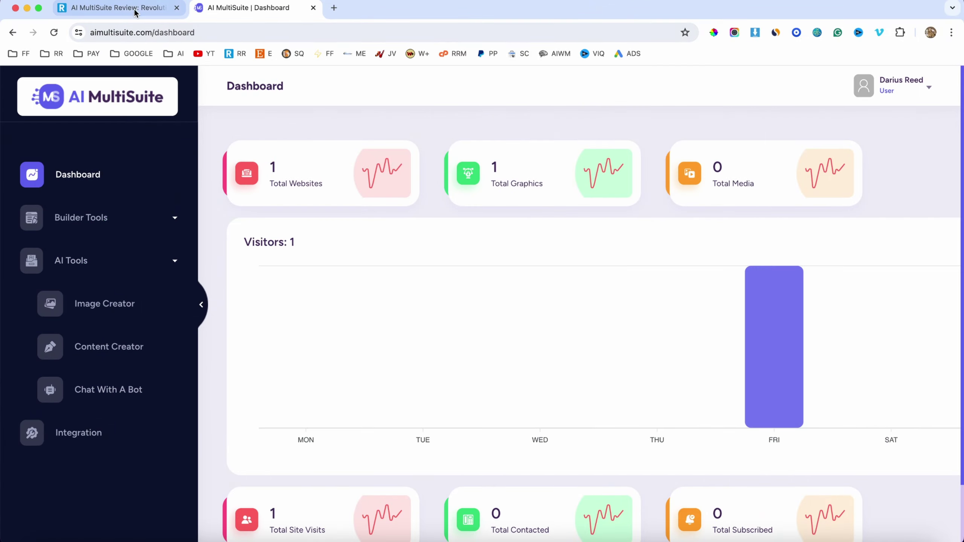
pyautogui.click(136, 11)
pyautogui.scroll(-3, 481, 282)
pyautogui.scroll(-4, 481, 282)
pyautogui.scroll(-3, 481, 282)
pyautogui.scroll(-5, 481, 281)
pyautogui.scroll(-3, 481, 282)
pyautogui.scroll(-1, 480, 282)
pyautogui.scroll(-2, 338, 280)
pyautogui.scroll(-2, 338, 281)
pyautogui.scroll(-5, 338, 280)
pyautogui.scroll(-4, 338, 280)
pyautogui.scroll(-5, 339, 281)
pyautogui.scroll(-4, 339, 281)
pyautogui.scroll(-1, 338, 279)
pyautogui.scroll(-5, 338, 279)
pyautogui.scroll(-5, 338, 279)
pyautogui.scroll(2, 338, 280)
pyautogui.scroll(3, 339, 280)
pyautogui.scroll(2, 338, 281)
pyautogui.scroll(-4, 338, 282)
pyautogui.scroll(-2, 338, 283)
pyautogui.scroll(-2, 338, 283)
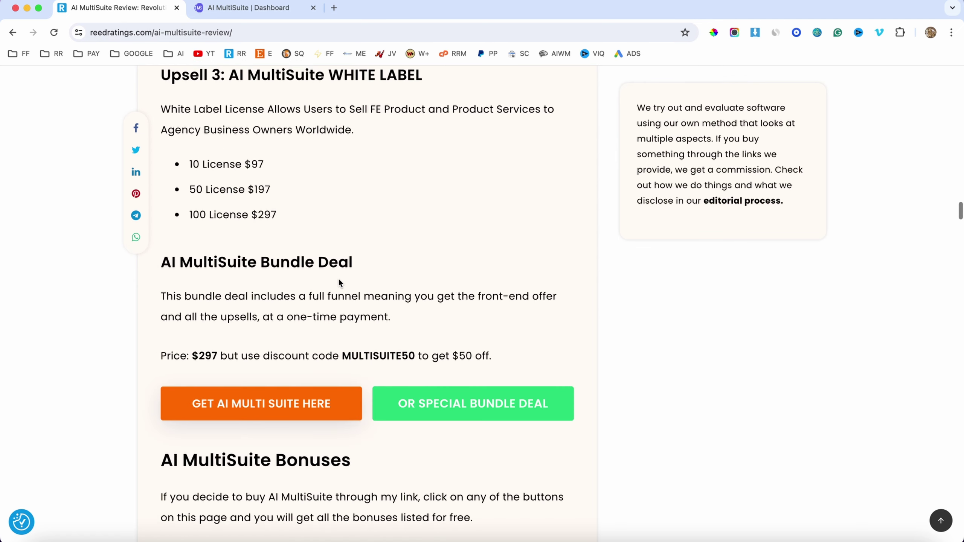
pyautogui.scroll(-1, 338, 283)
pyautogui.scroll(-1, 339, 282)
pyautogui.scroll(3, 194, 241)
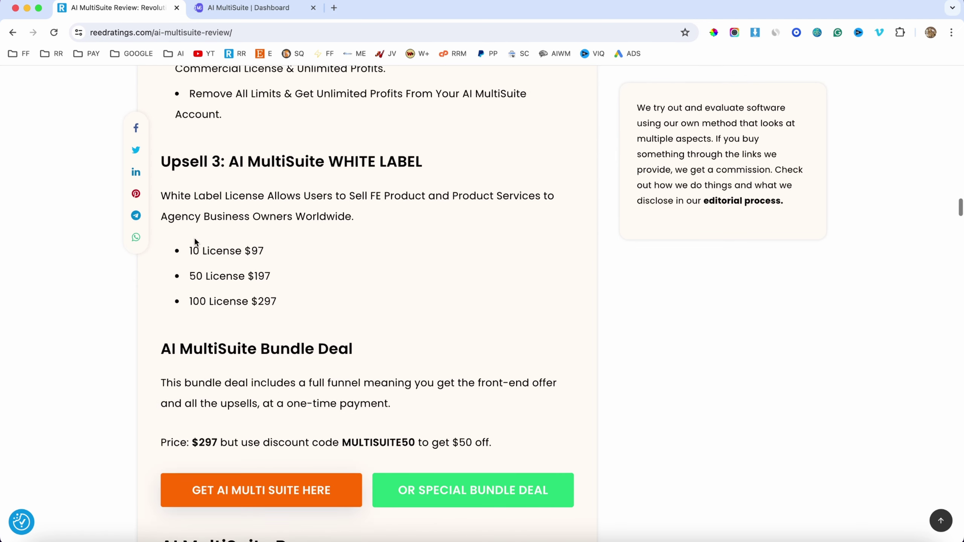
pyautogui.scroll(3, 195, 241)
pyautogui.scroll(-2, 326, 257)
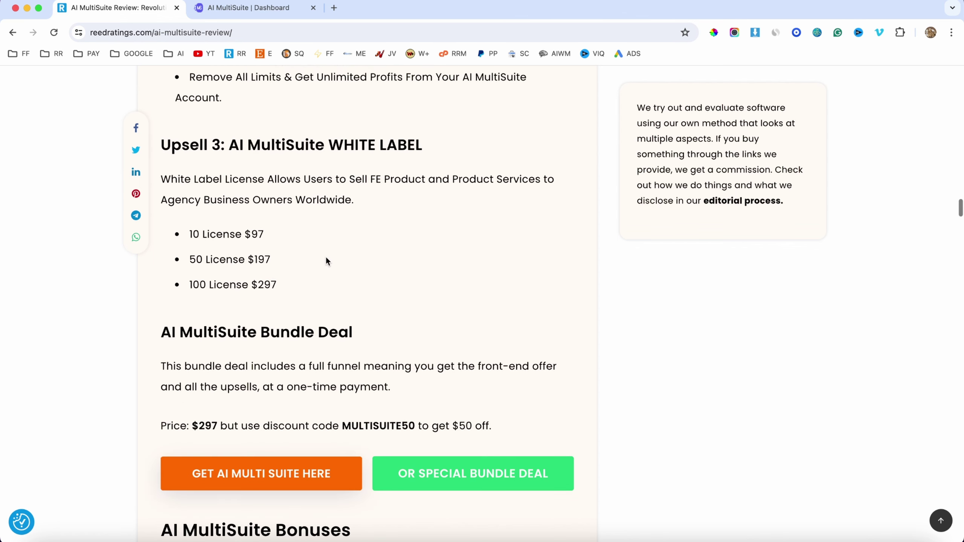
pyautogui.scroll(-2, 326, 257)
pyautogui.scroll(-3, 325, 257)
pyautogui.scroll(-2, 325, 257)
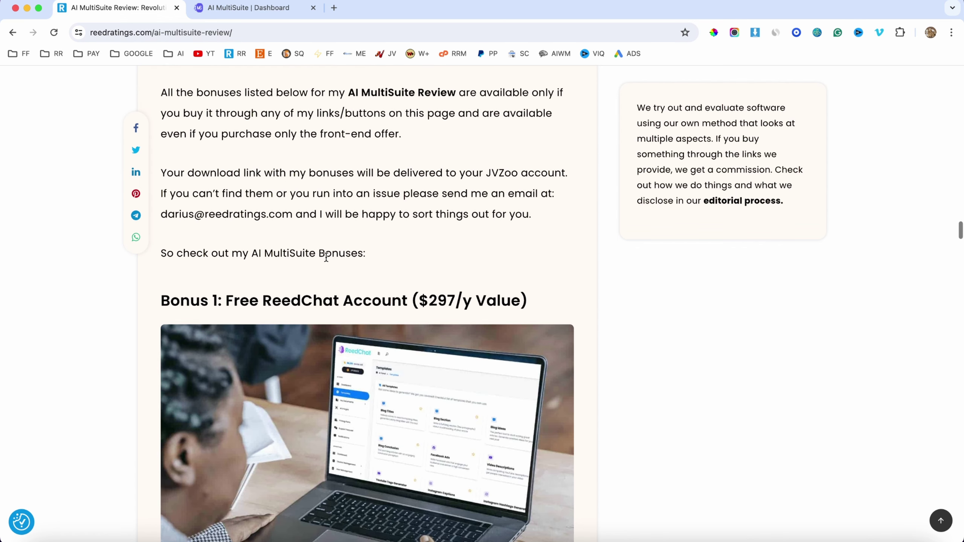
pyautogui.scroll(-3, 325, 257)
pyautogui.scroll(2, 326, 257)
pyautogui.scroll(-5, 326, 257)
pyautogui.scroll(-1, 326, 257)
pyautogui.scroll(-5, 326, 257)
pyautogui.scroll(-3, 326, 257)
pyautogui.scroll(-2, 326, 257)
pyautogui.scroll(-1, 325, 257)
pyautogui.scroll(-5, 326, 257)
pyautogui.scroll(-6, 326, 257)
pyautogui.scroll(-2, 325, 257)
pyautogui.scroll(-3, 326, 259)
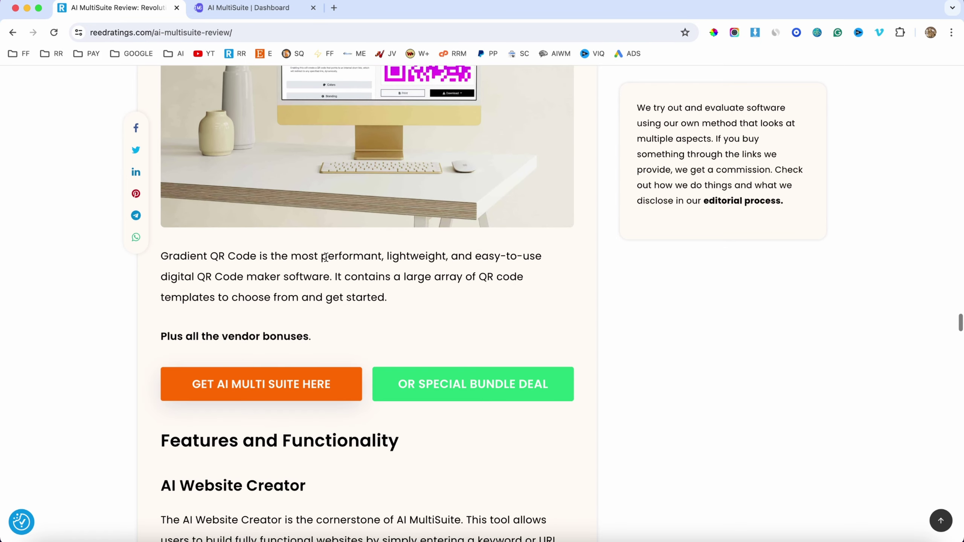
pyautogui.scroll(1, 326, 258)
pyautogui.scroll(7, 326, 259)
pyautogui.scroll(1, 327, 259)
pyautogui.scroll(2, 326, 260)
pyautogui.scroll(3, 326, 261)
pyautogui.scroll(4, 326, 261)
pyautogui.scroll(2, 326, 261)
pyautogui.scroll(2, 326, 261)
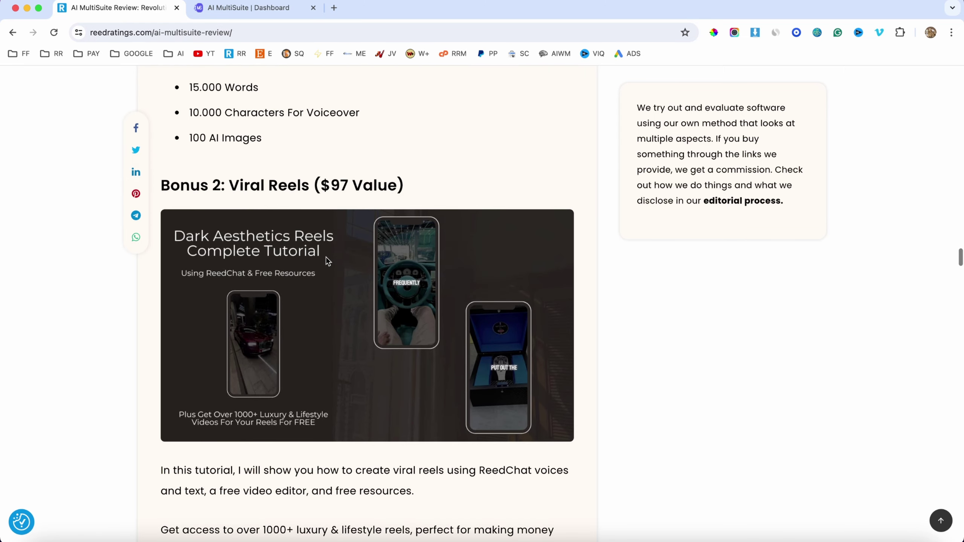
pyautogui.scroll(2, 326, 261)
pyautogui.scroll(2, 326, 260)
pyautogui.scroll(5, 326, 261)
pyautogui.scroll(10, 326, 261)
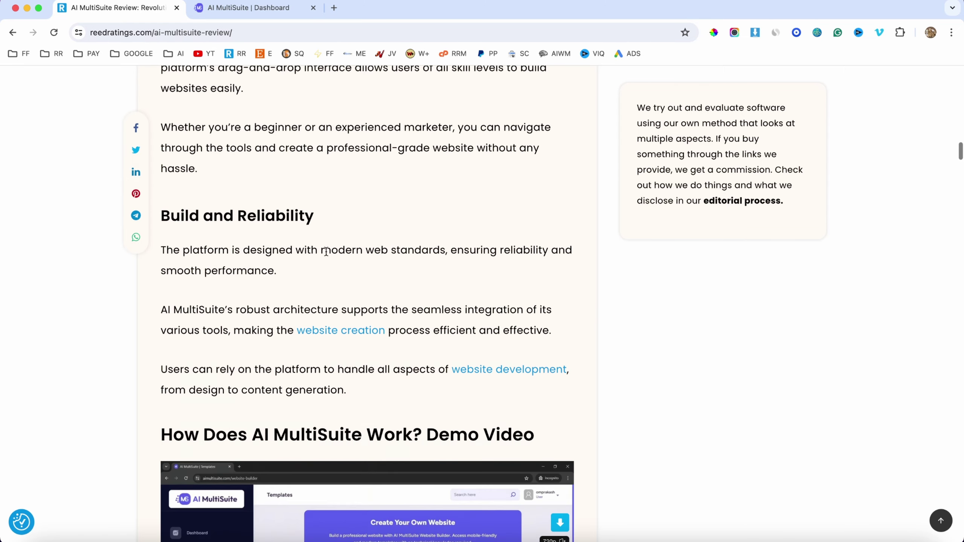
pyautogui.click(250, 7)
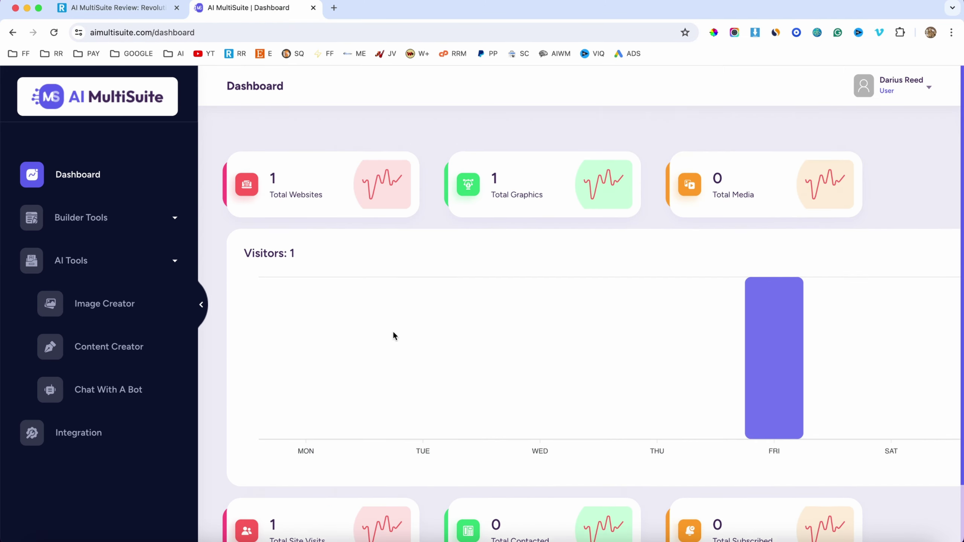
pyautogui.scroll(-2, 381, 315)
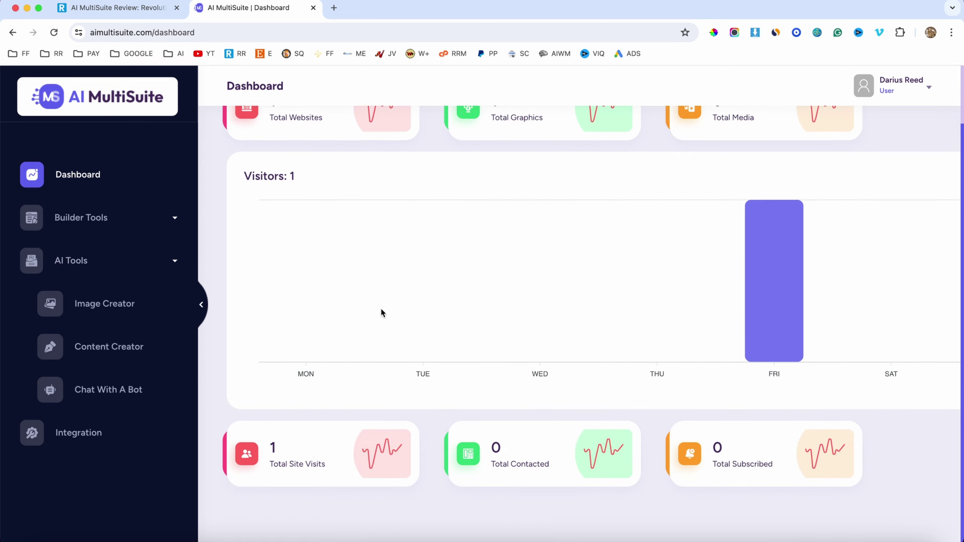
pyautogui.scroll(2, 144, 361)
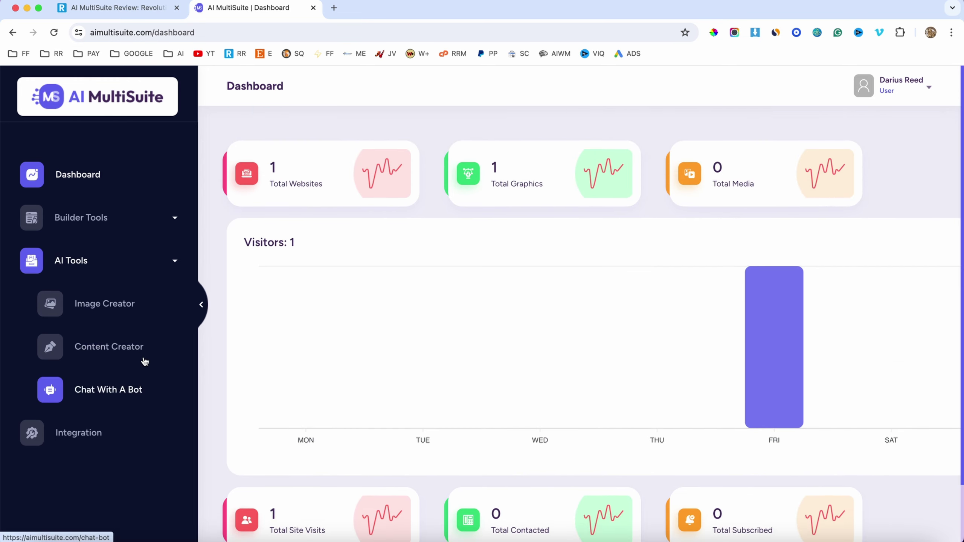
# Generate an HD image of 'a cat in a prison' in the AI image generator
pyautogui.click(111, 304)
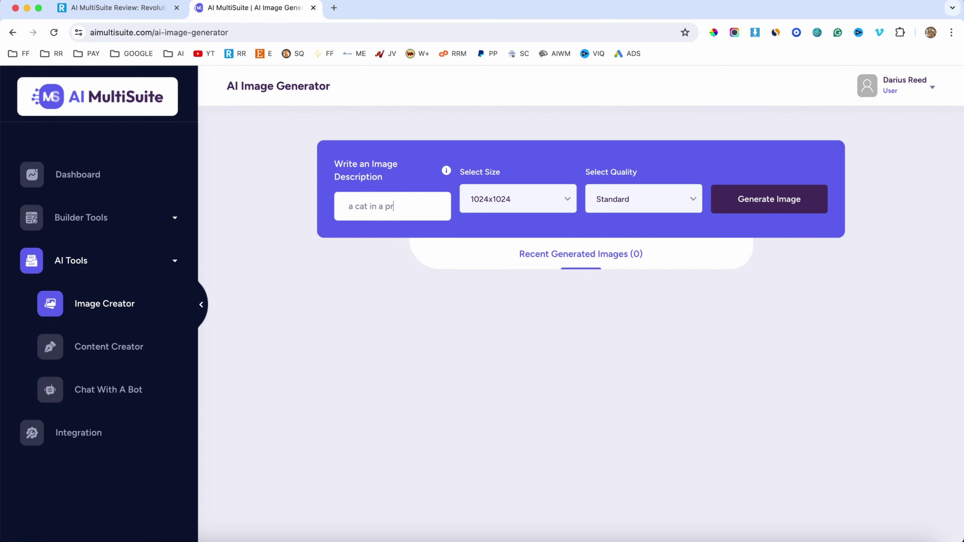
pyautogui.click(521, 205)
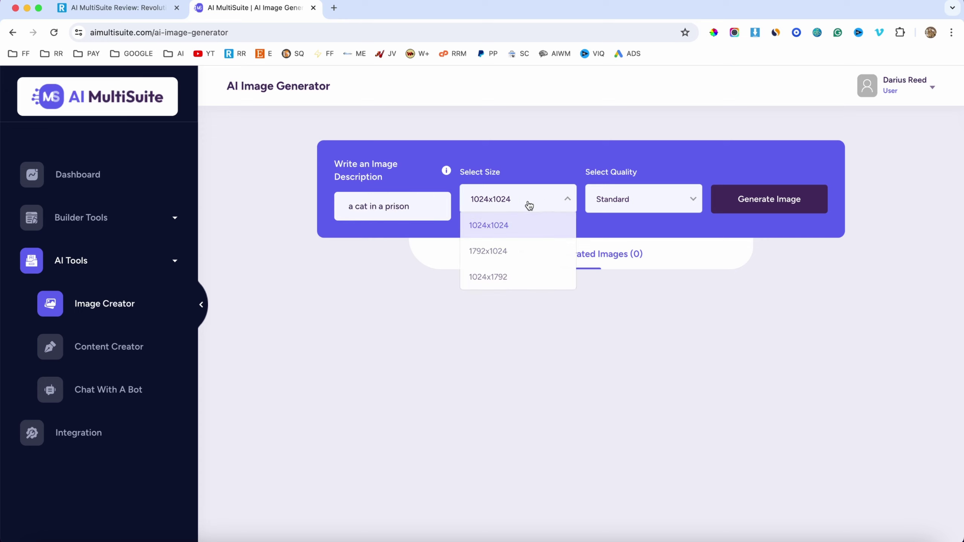
pyautogui.click(615, 202)
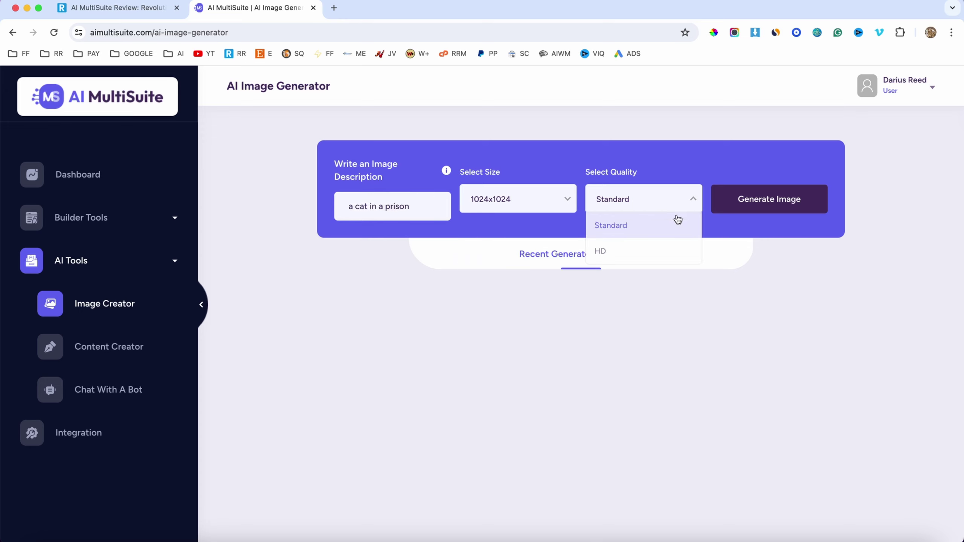
pyautogui.click(623, 257)
pyautogui.click(773, 202)
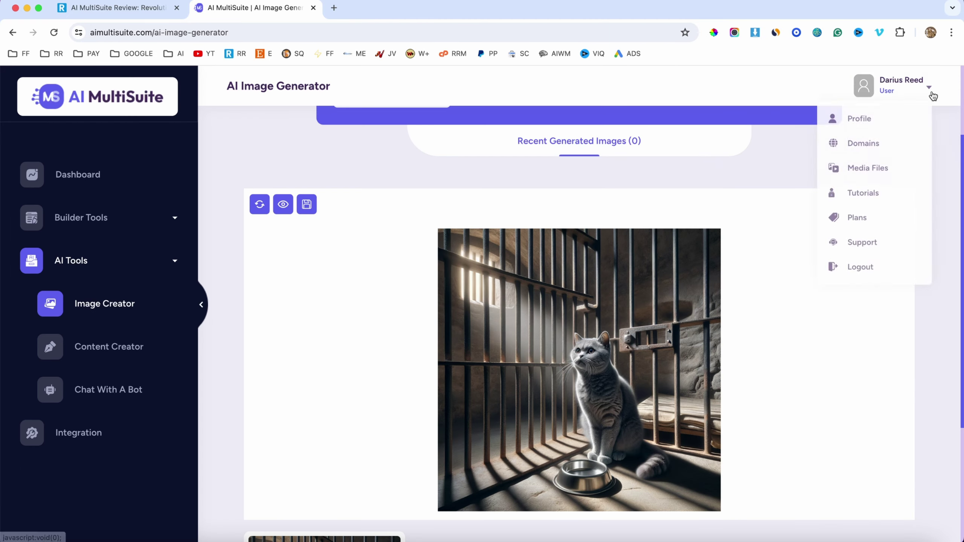
pyautogui.scroll(-2, 710, 263)
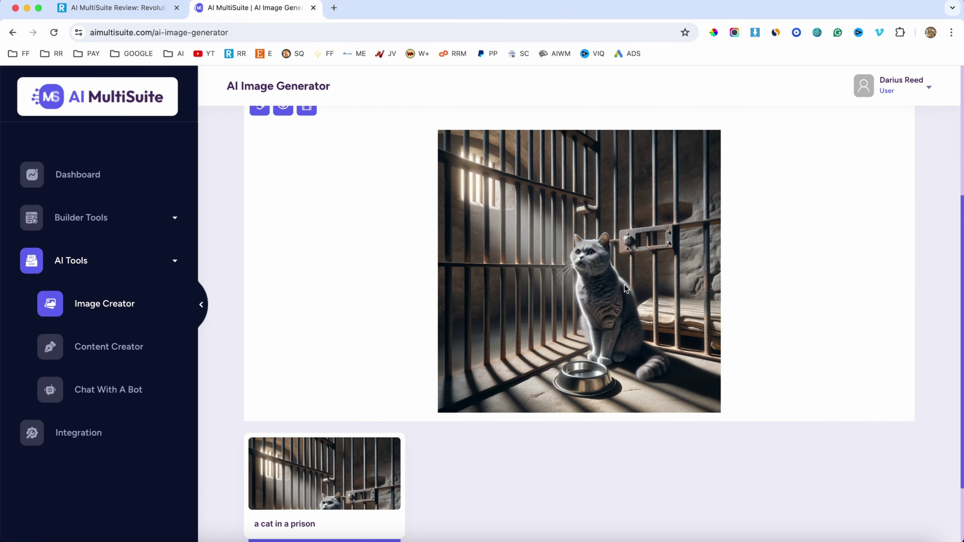
pyautogui.scroll(5, 623, 284)
pyautogui.scroll(-2, 623, 285)
pyautogui.scroll(-1, 624, 285)
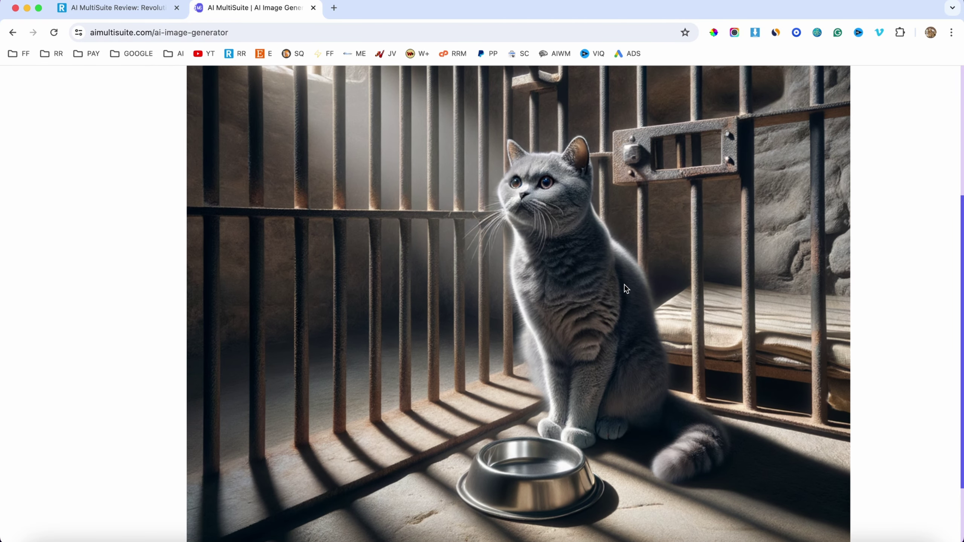
pyautogui.scroll(-2, 624, 284)
pyautogui.scroll(-1, 624, 285)
pyautogui.scroll(-1, 624, 285)
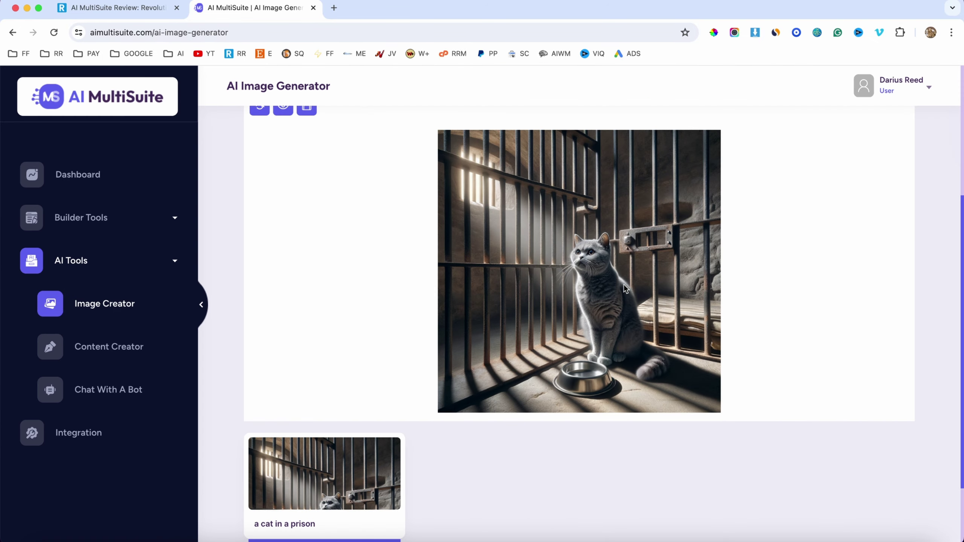
pyautogui.scroll(2, 476, 290)
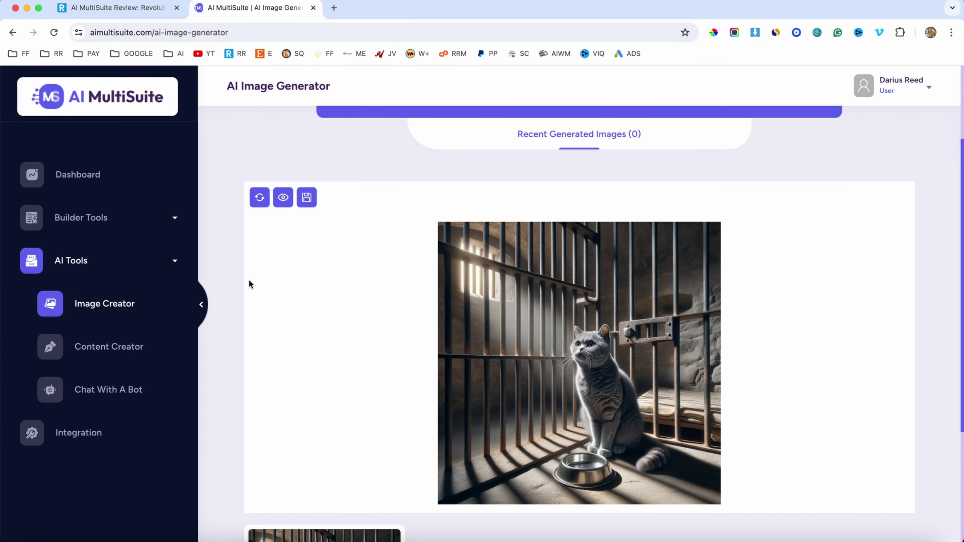
# Preview the generated cat image, close the preview, and regenerate another version
pyautogui.click(284, 199)
pyautogui.click(677, 104)
pyautogui.click(259, 195)
pyautogui.scroll(-3, 476, 296)
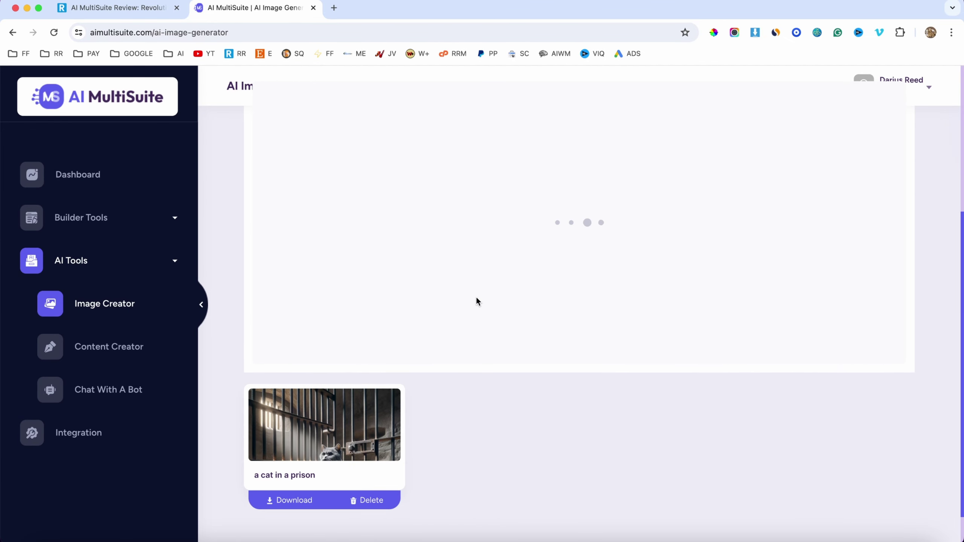
# Generate an Instagram post about selling a website with the Content Creator's Instagram writer
pyautogui.click(89, 357)
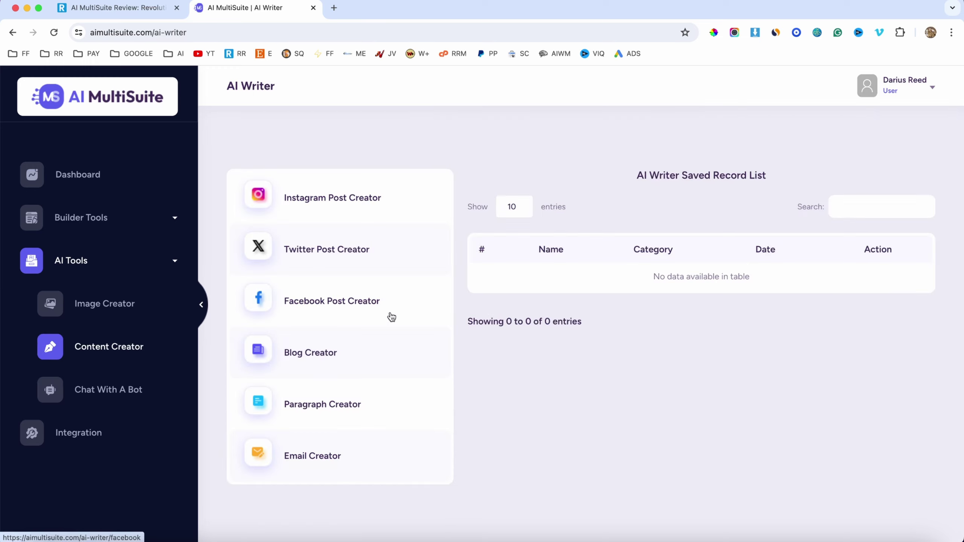
pyautogui.click(322, 199)
pyautogui.write('make a post about how to sell a website')
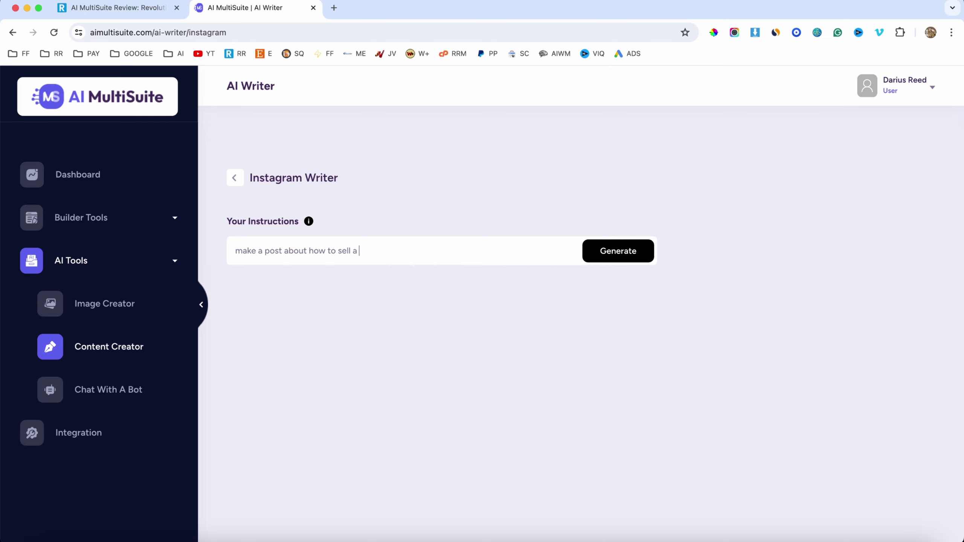
pyautogui.click(602, 257)
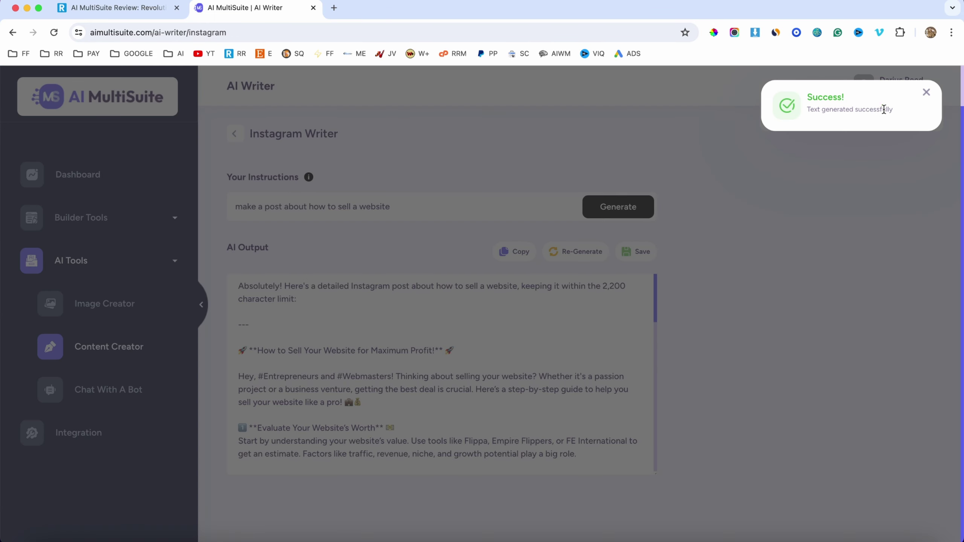
pyautogui.click(927, 94)
pyautogui.scroll(-2, 403, 390)
pyautogui.scroll(-1, 285, 331)
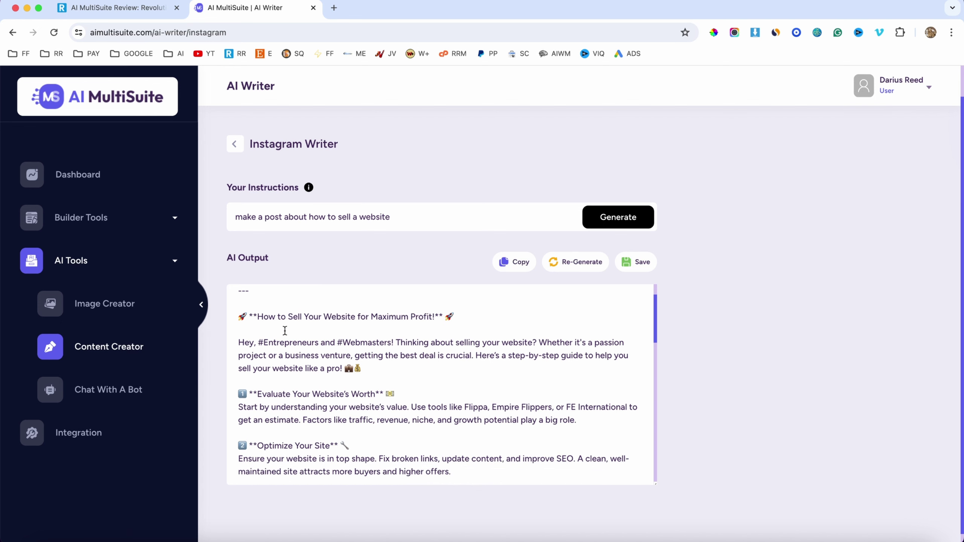
pyautogui.scroll(-1, 389, 323)
pyautogui.scroll(-1, 419, 317)
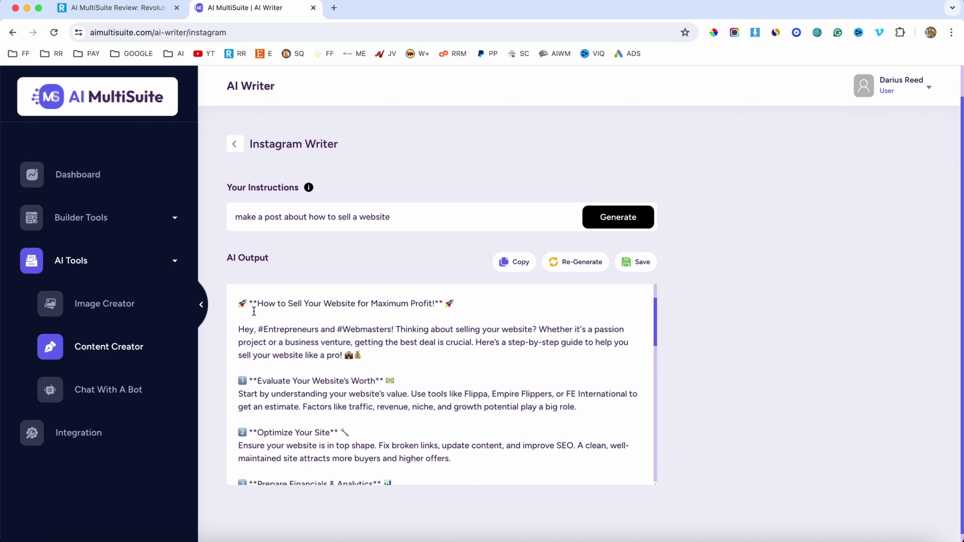
pyautogui.moveTo(242, 304); pyautogui.dragTo(438, 306)
pyautogui.click(430, 342)
pyautogui.scroll(-1, 412, 348)
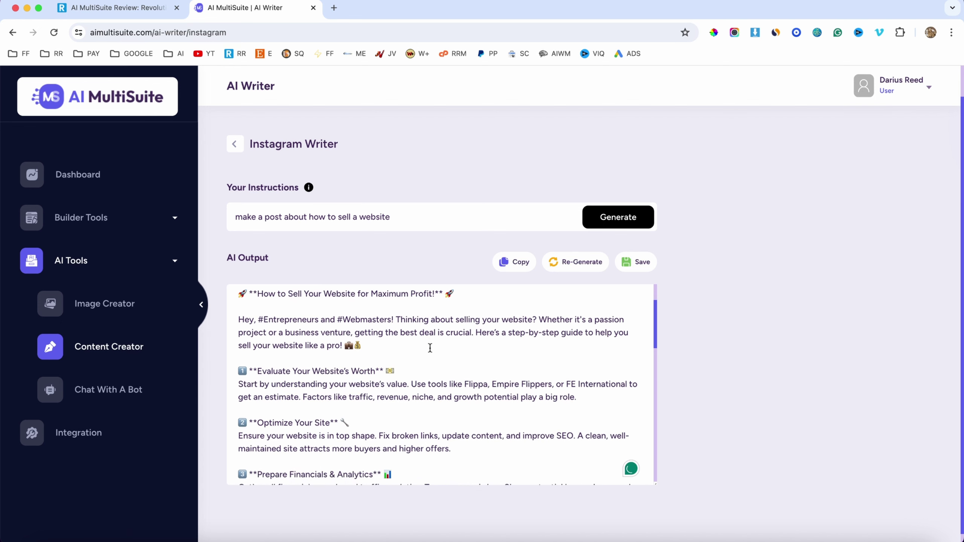
pyautogui.scroll(-1, 392, 325)
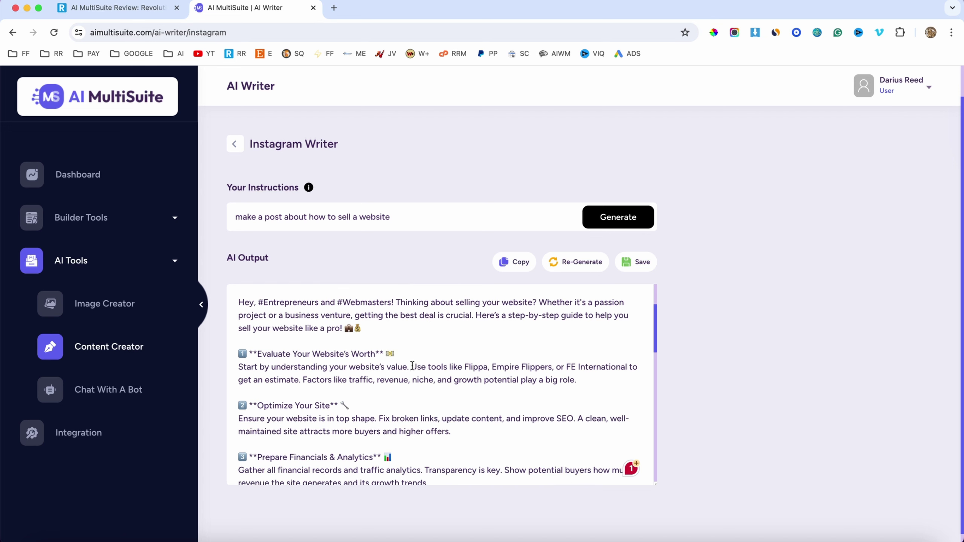
pyautogui.scroll(-2, 412, 367)
pyautogui.scroll(-3, 412, 367)
pyautogui.scroll(-3, 412, 366)
pyautogui.scroll(-2, 412, 367)
pyautogui.scroll(-2, 413, 367)
pyautogui.scroll(-2, 412, 366)
pyautogui.scroll(-1, 413, 366)
pyautogui.scroll(-3, 413, 366)
pyautogui.scroll(-3, 413, 367)
pyautogui.scroll(-2, 412, 368)
pyautogui.scroll(-3, 412, 367)
pyautogui.scroll(-2, 413, 367)
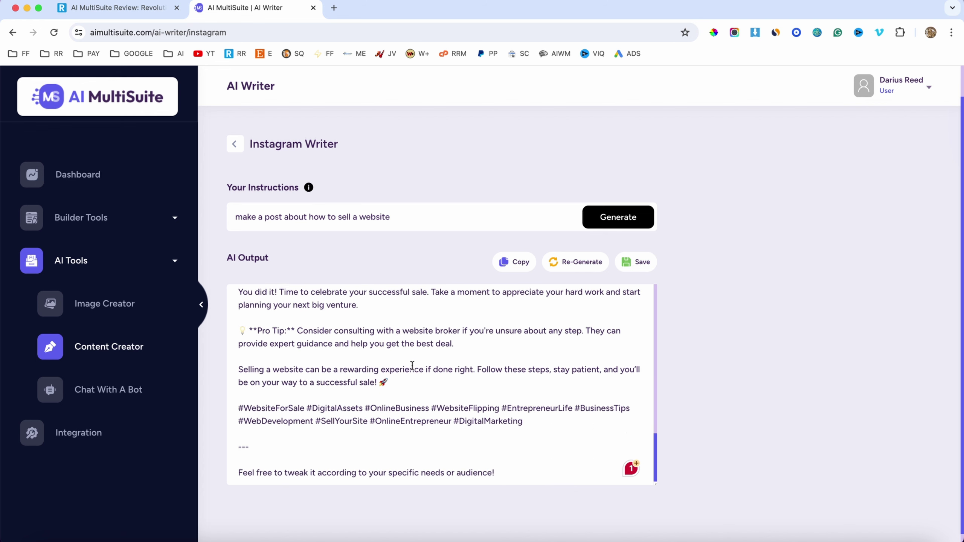
pyautogui.scroll(3, 412, 366)
pyautogui.scroll(5, 413, 366)
pyautogui.click(119, 348)
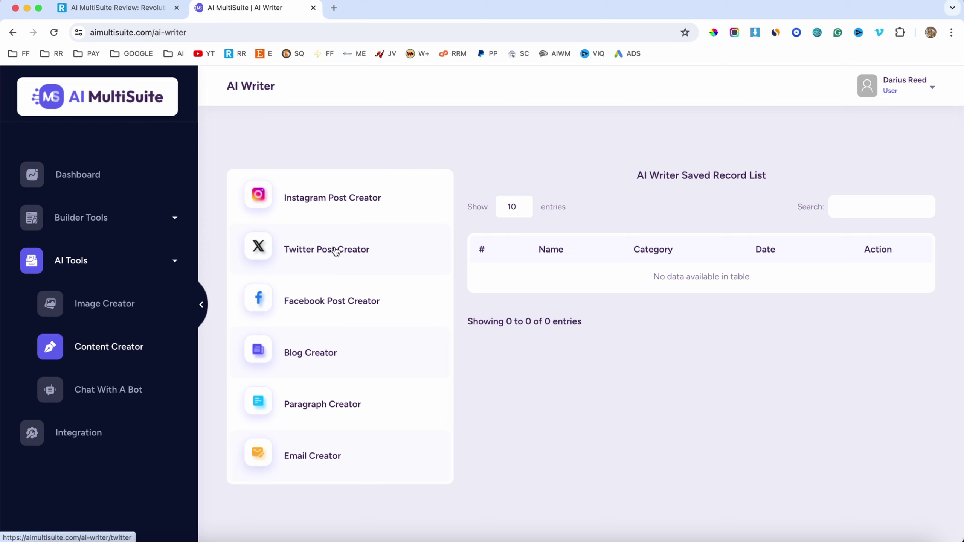
pyautogui.click(317, 348)
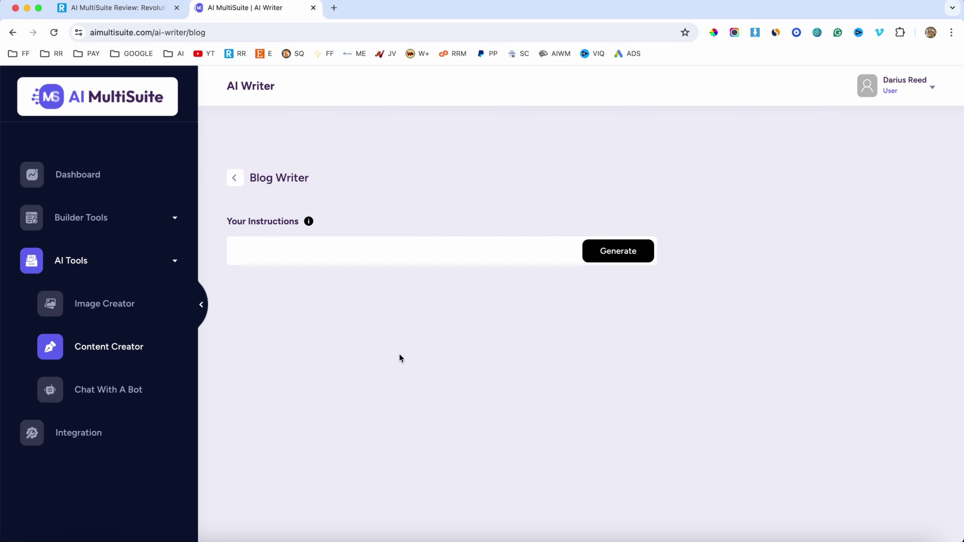
pyautogui.click(237, 178)
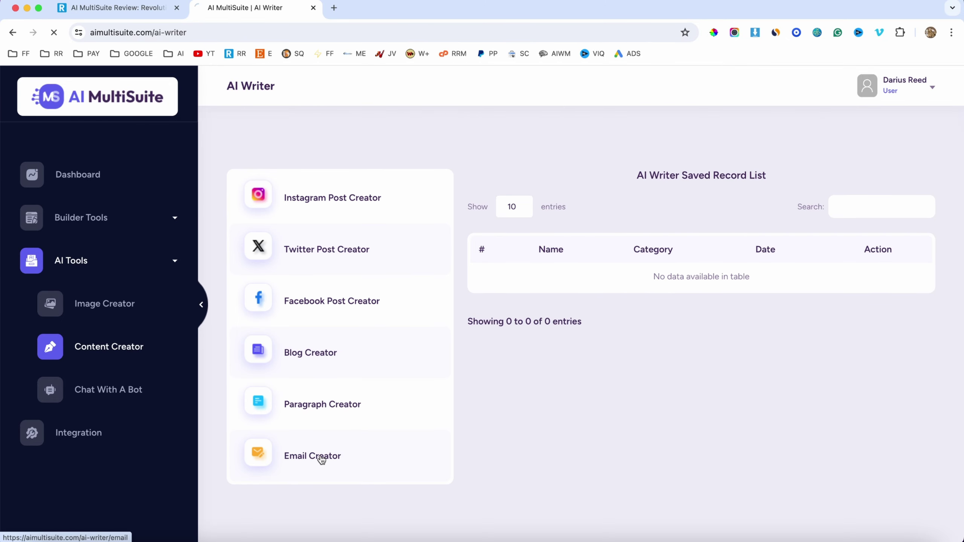
pyautogui.click(234, 181)
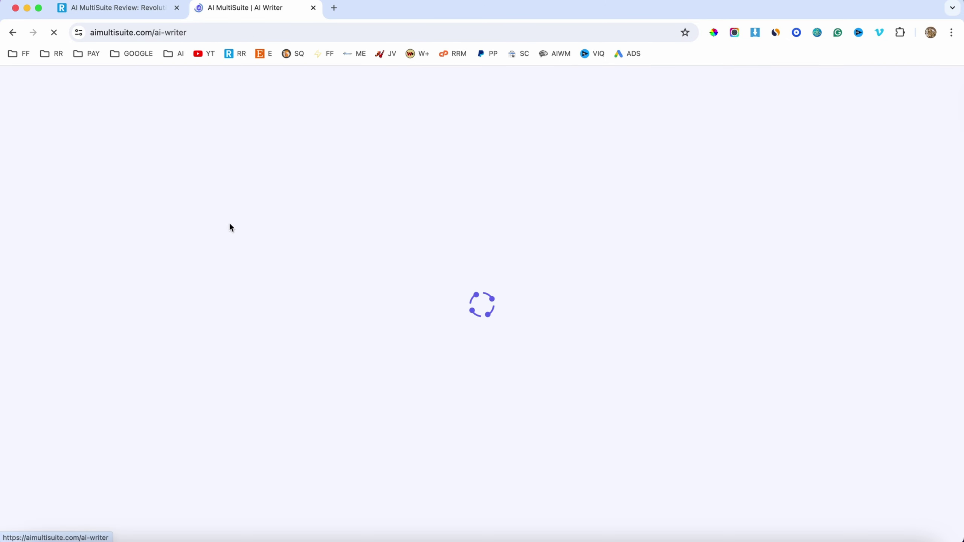
# Open Chat With A Bot to view the virtual assistant's chat panel
pyautogui.click(104, 394)
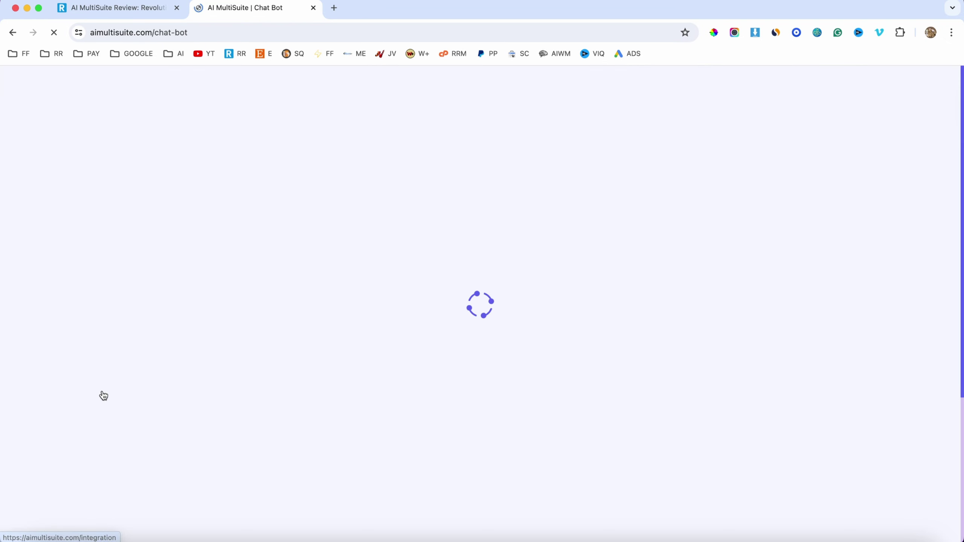
pyautogui.scroll(-2, 403, 356)
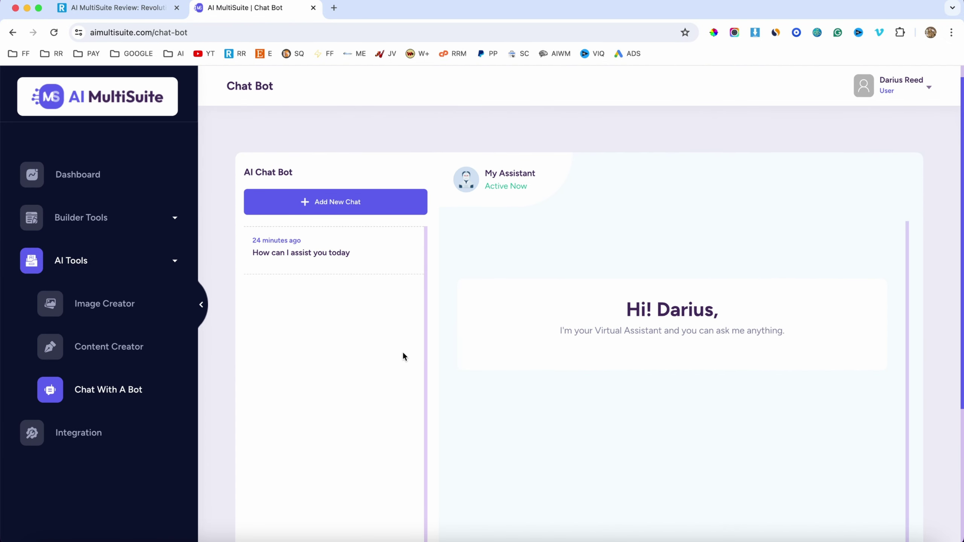
pyautogui.scroll(-2, 402, 357)
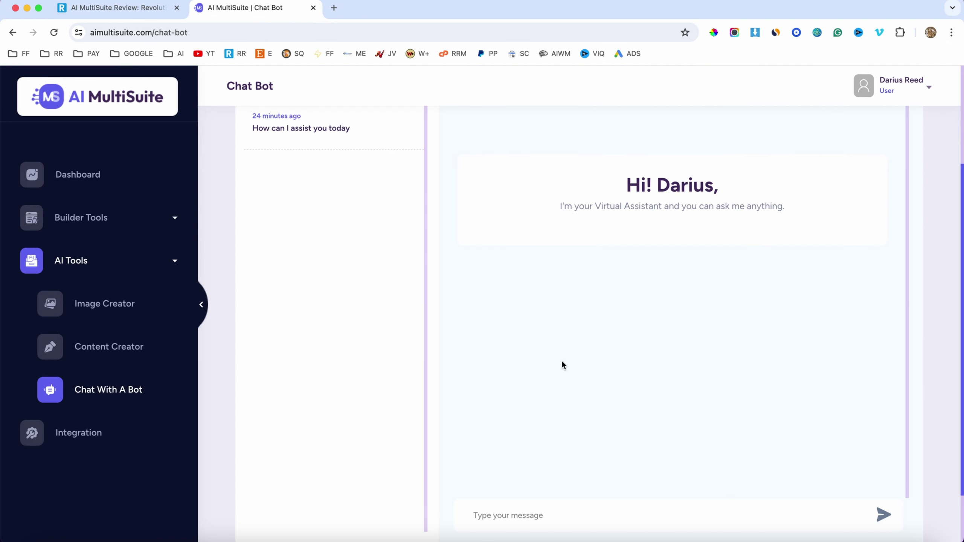
pyautogui.scroll(-1, 561, 366)
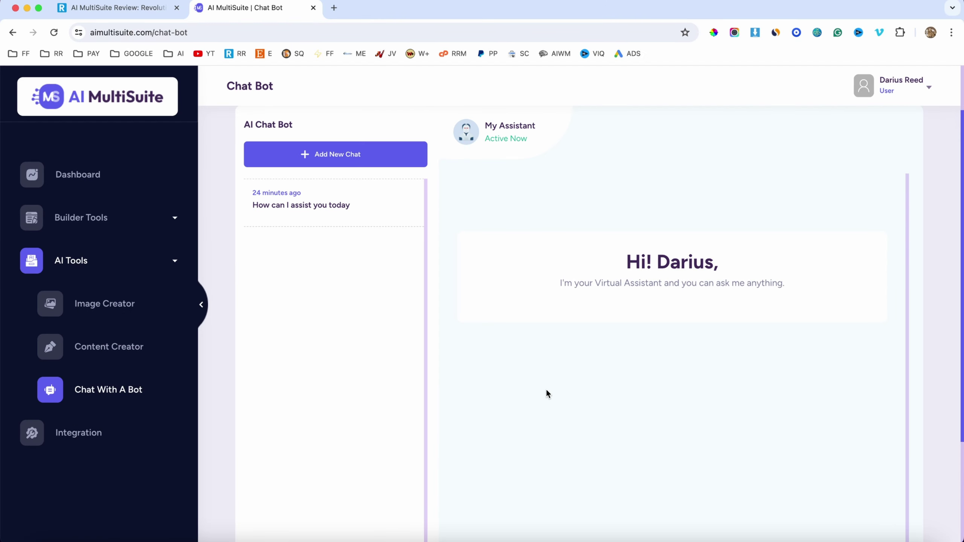
# Open the Graphics Editor under Builder Tools to browse its 2045 templates
pyautogui.click(84, 217)
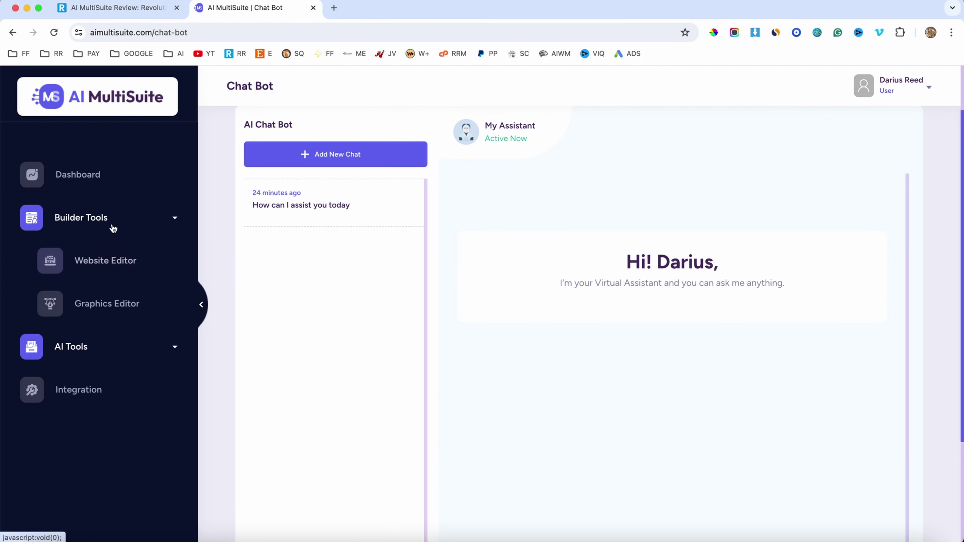
pyautogui.click(109, 304)
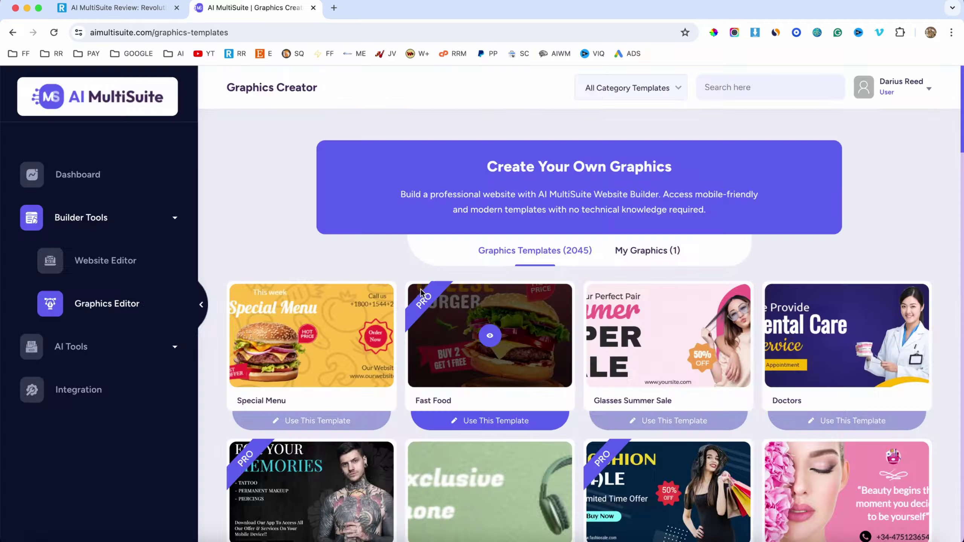
pyautogui.scroll(-3, 421, 288)
pyautogui.scroll(-3, 421, 288)
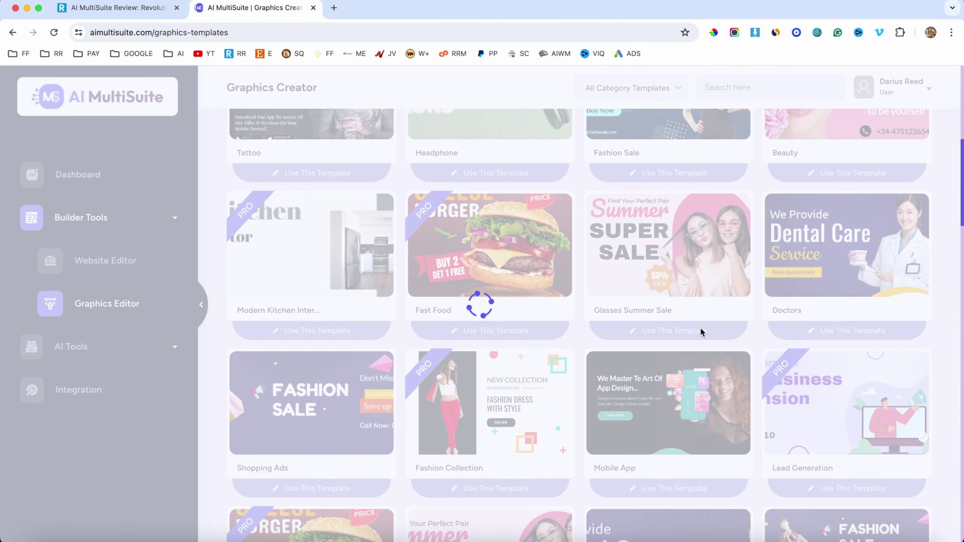
pyautogui.scroll(-3, 701, 329)
pyautogui.scroll(-3, 701, 328)
pyautogui.scroll(-3, 700, 328)
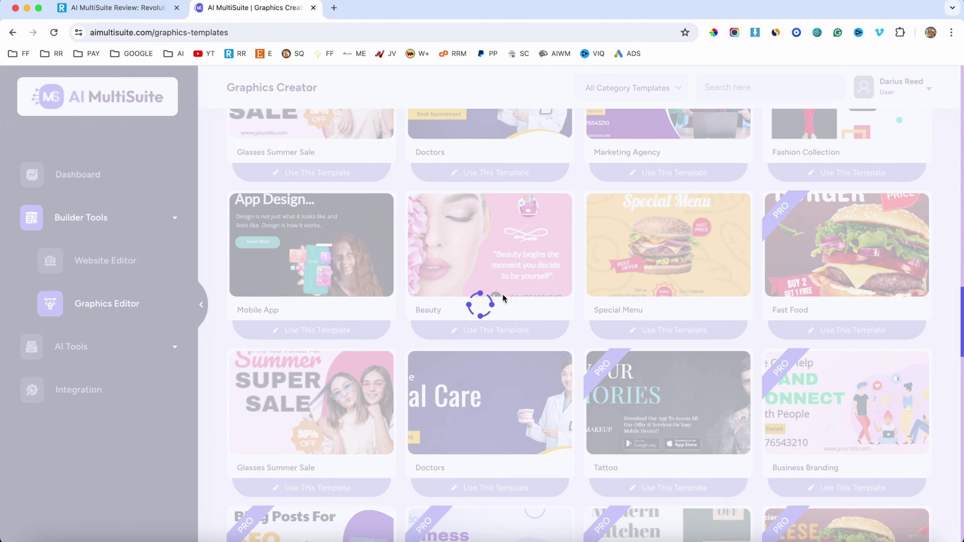
pyautogui.scroll(-2, 462, 305)
pyautogui.scroll(-3, 461, 305)
pyautogui.scroll(-3, 461, 305)
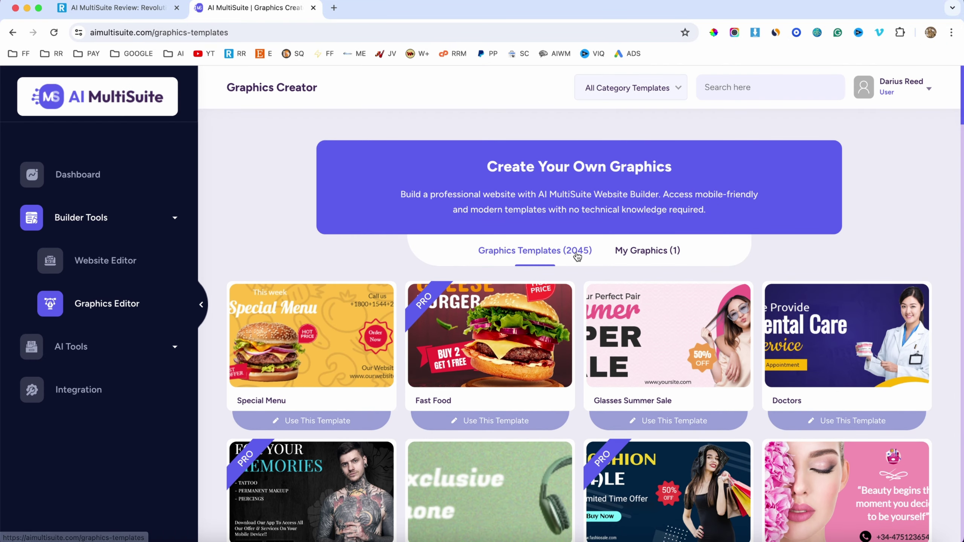
pyautogui.scroll(-2, 577, 256)
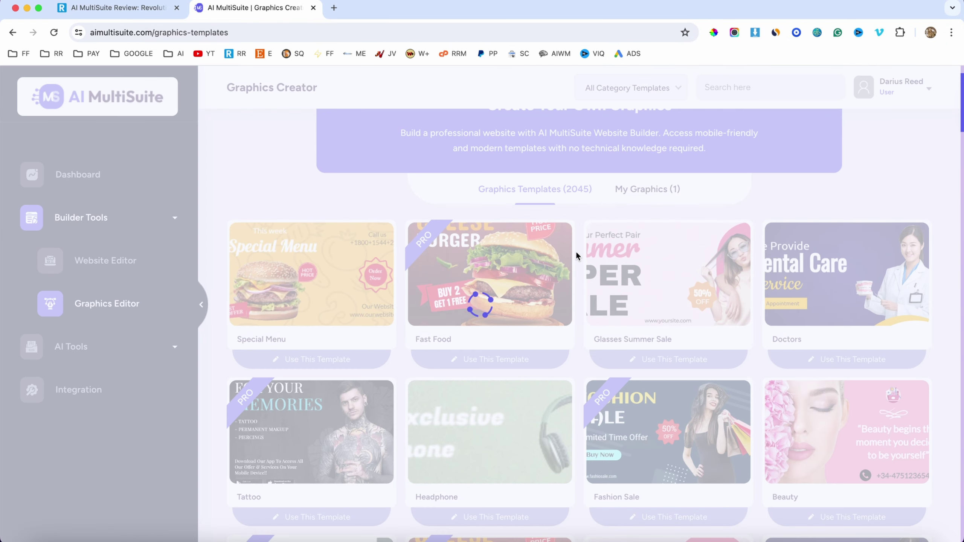
pyautogui.scroll(-5, 577, 257)
pyautogui.scroll(-3, 576, 256)
pyautogui.scroll(-3, 576, 257)
pyautogui.scroll(-3, 580, 381)
pyautogui.scroll(-2, 581, 381)
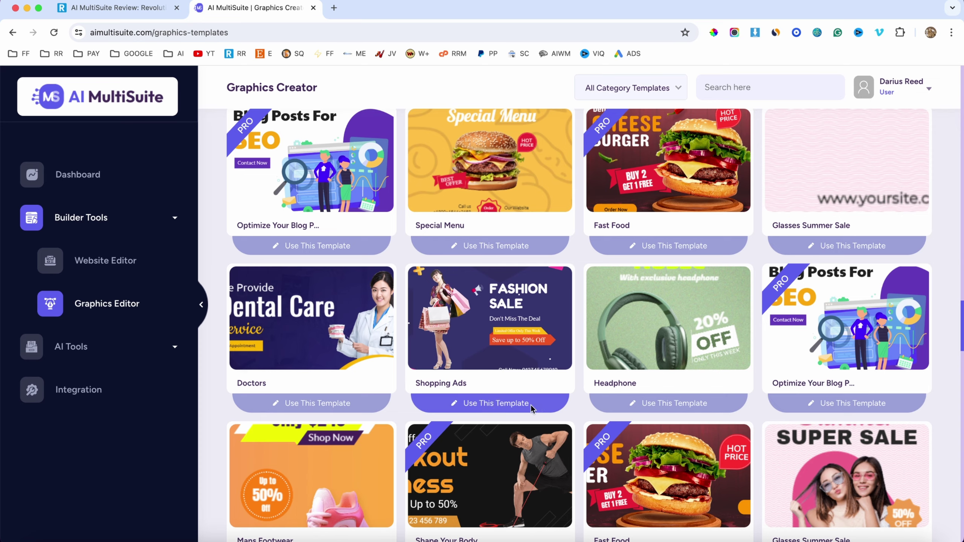
# Create a graphic named test2 from the Shopping Ads fashion sale template
pyautogui.click(495, 404)
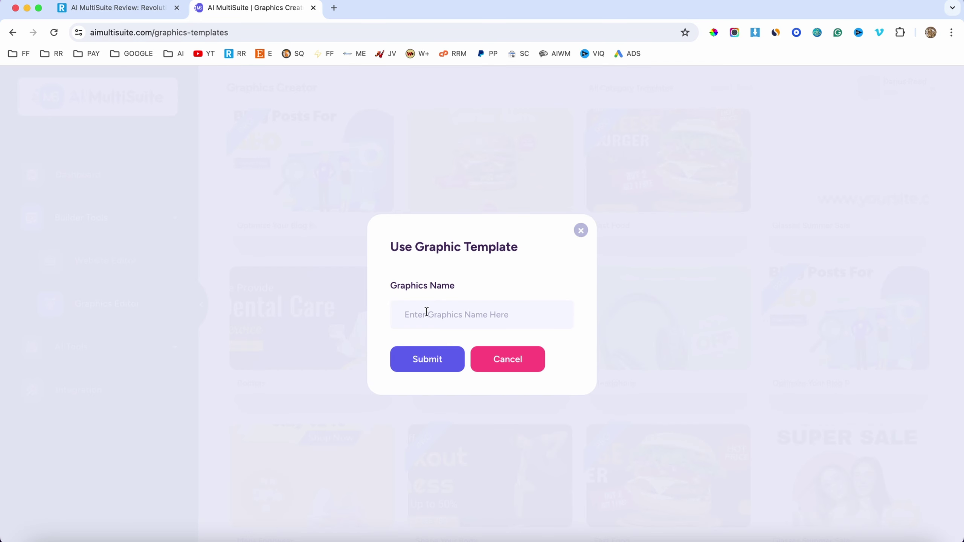
pyautogui.write('te')
pyautogui.click(423, 359)
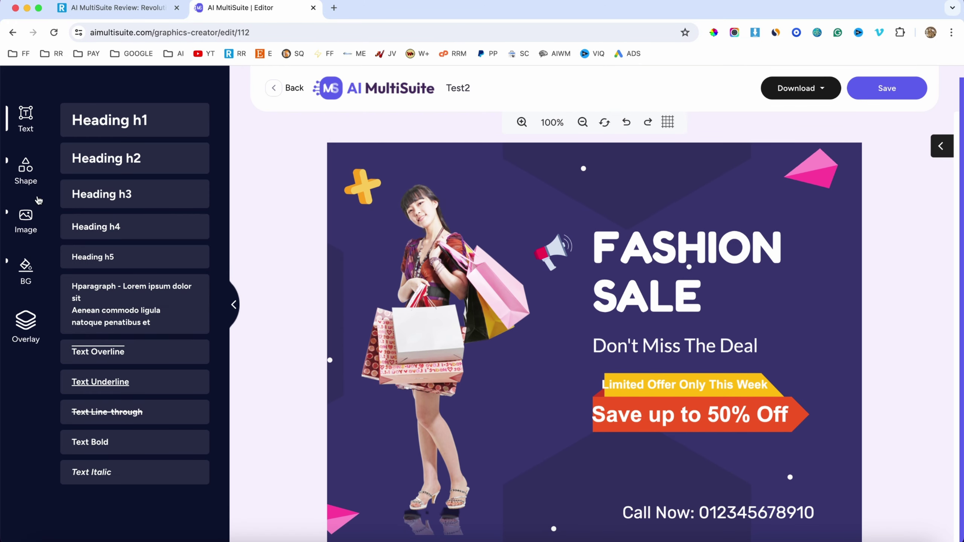
pyautogui.click(26, 164)
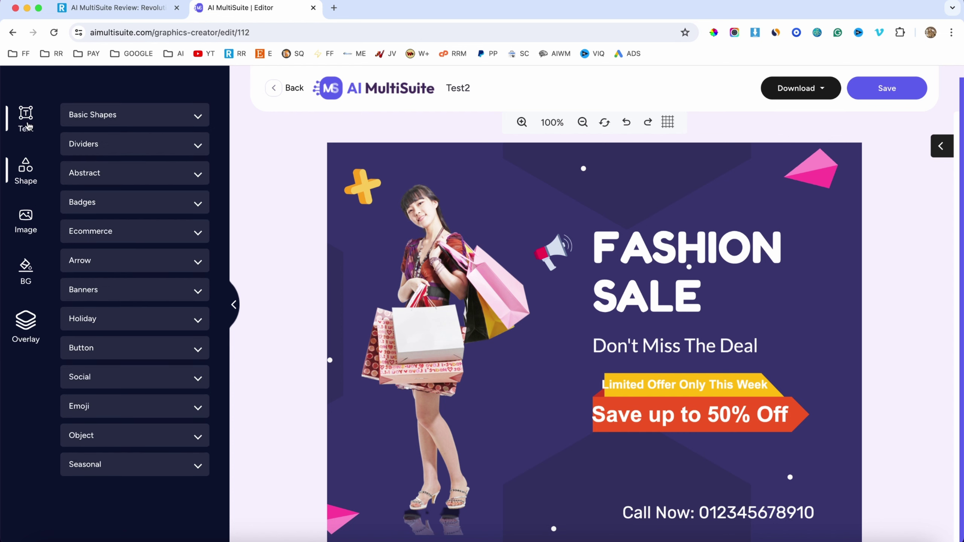
pyautogui.click(118, 230)
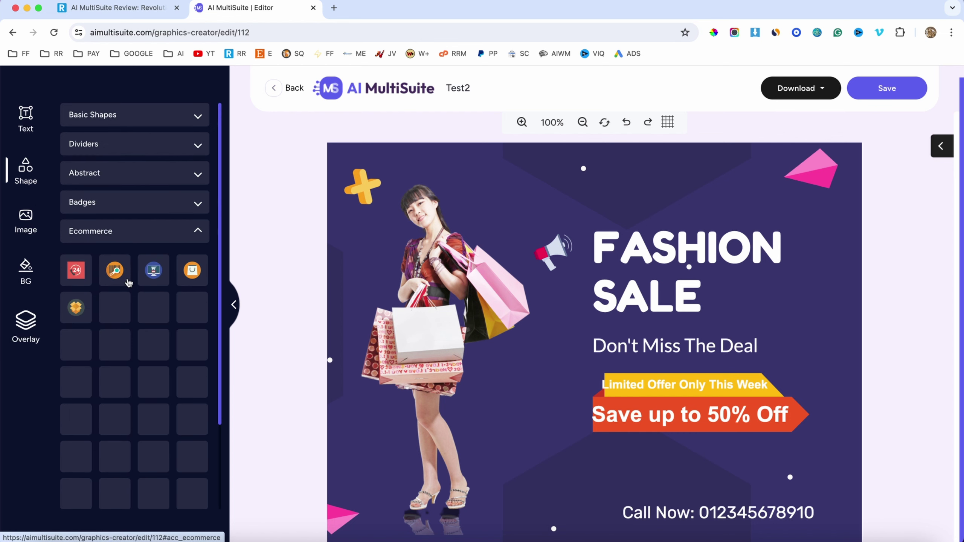
pyautogui.click(27, 230)
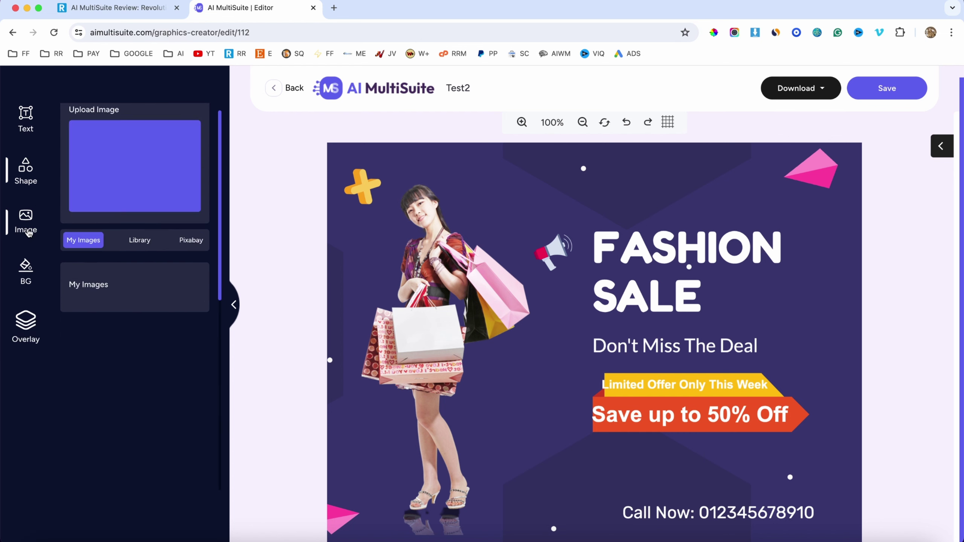
pyautogui.click(191, 257)
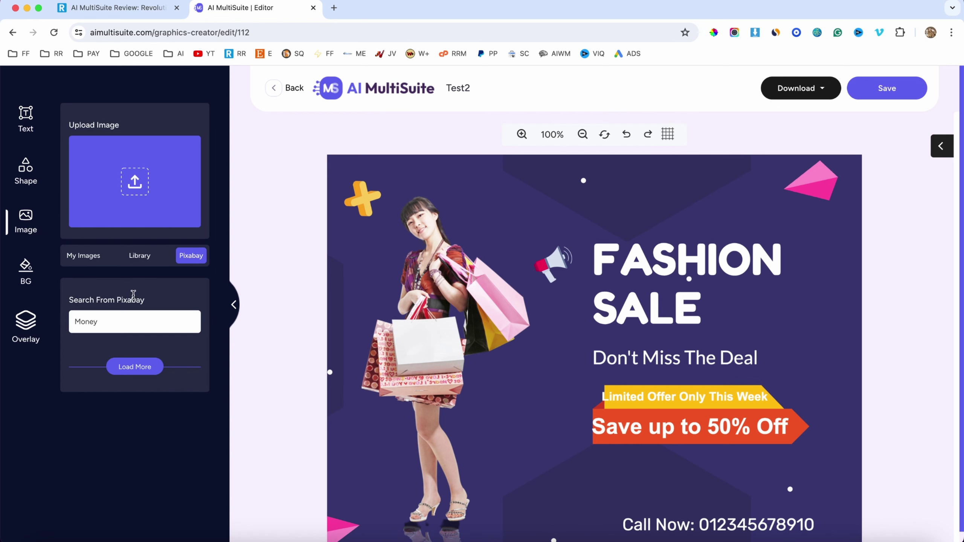
pyautogui.click(140, 257)
pyautogui.scroll(-3, 122, 376)
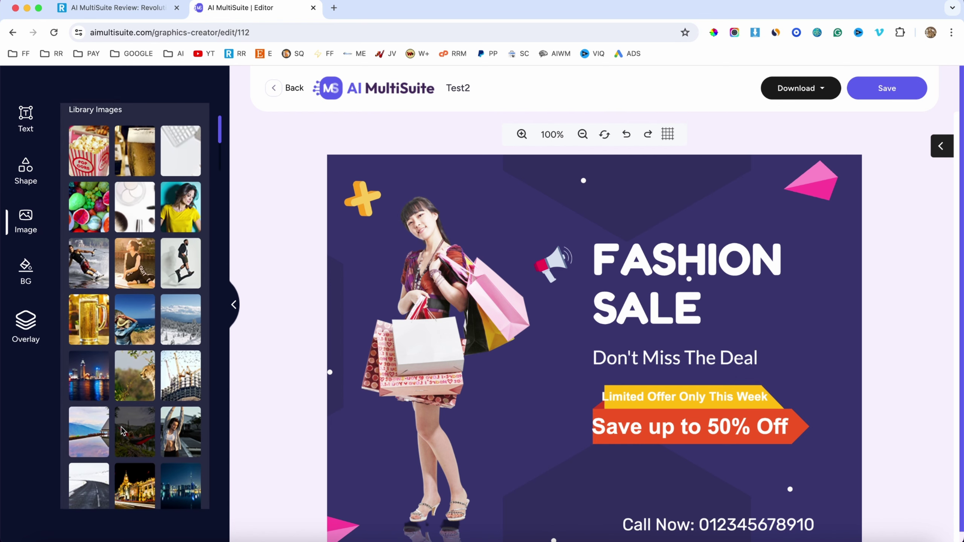
pyautogui.scroll(-5, 123, 432)
pyautogui.scroll(10, 122, 431)
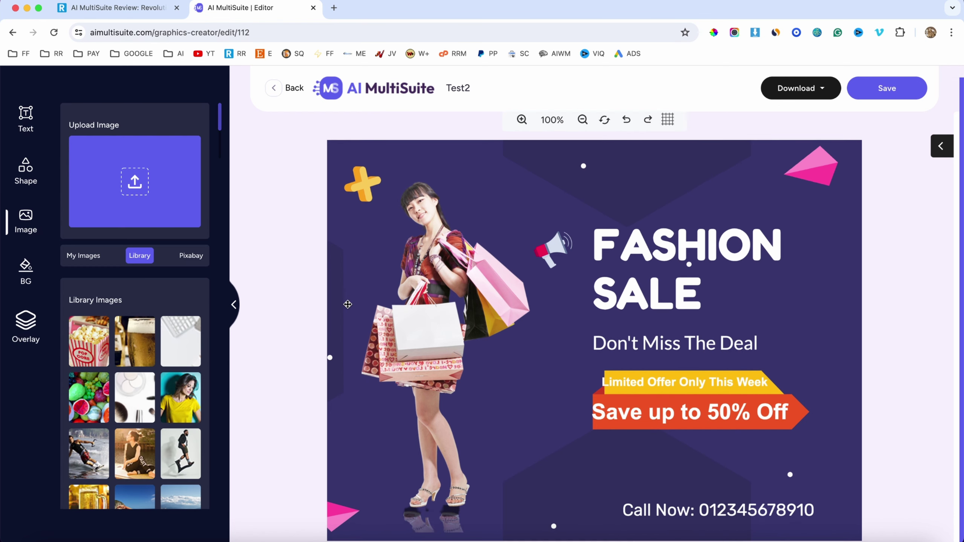
pyautogui.scroll(-1, 346, 304)
pyautogui.click(682, 254)
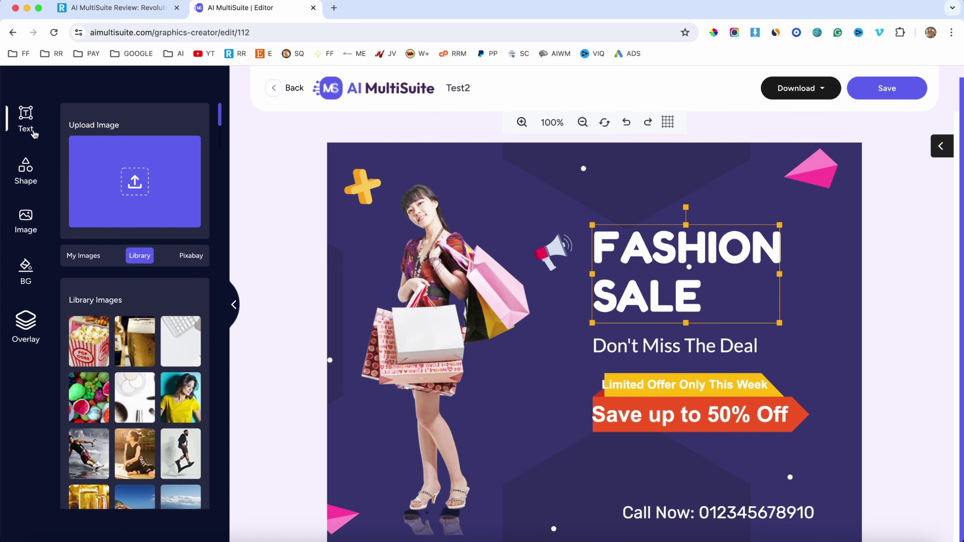
pyautogui.click(25, 129)
# Change the FASHION SALE headline to Flash SALE and move the megaphone up-right
pyautogui.click(25, 128)
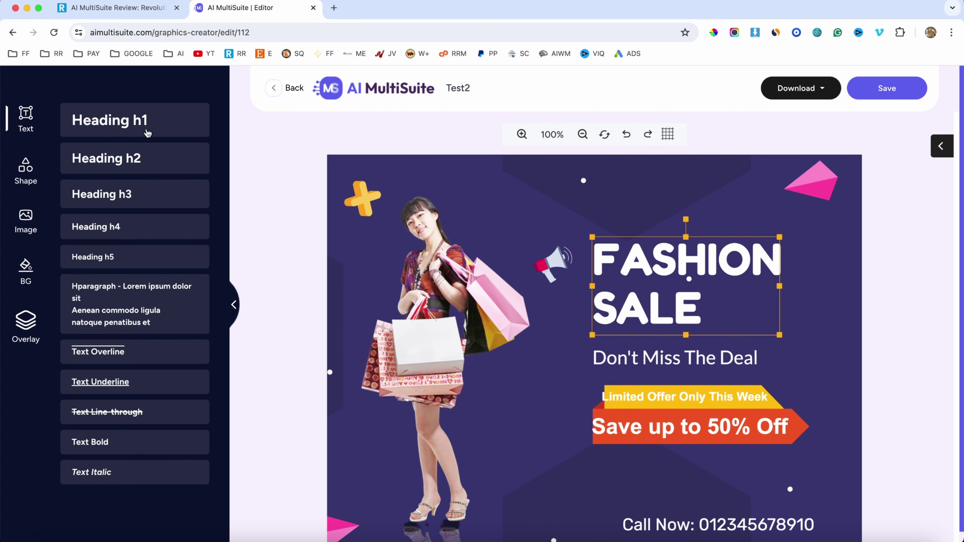
pyautogui.click(676, 293)
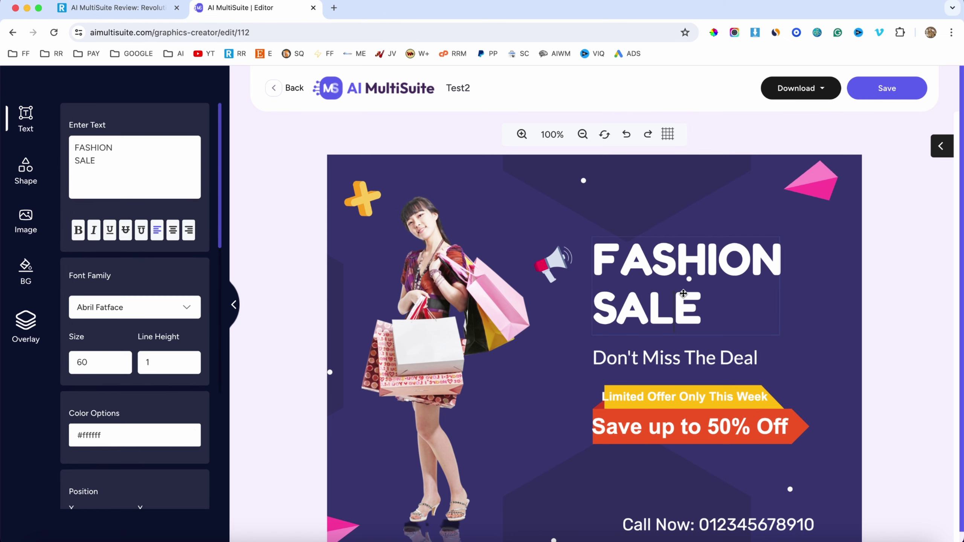
pyautogui.click(669, 270)
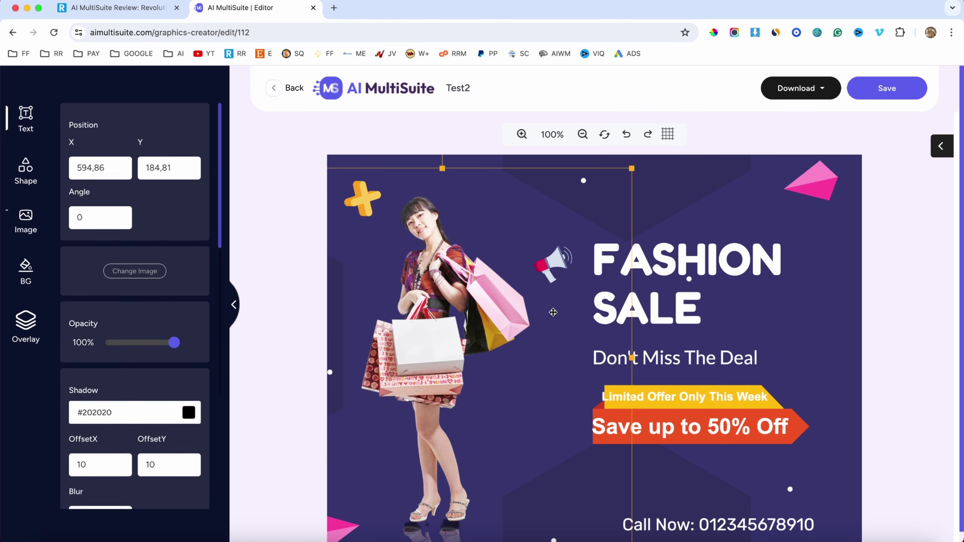
pyautogui.doubleClick(697, 295)
pyautogui.doubleClick(681, 260)
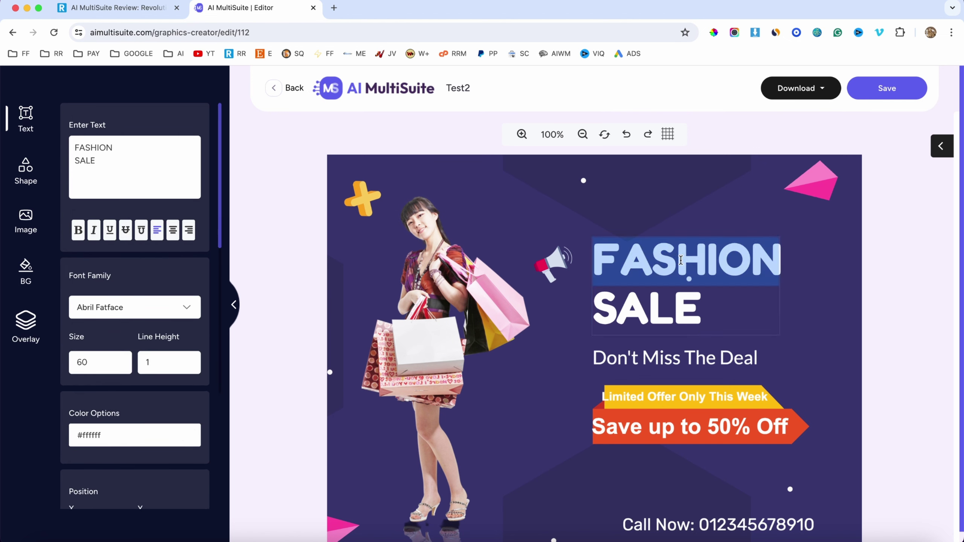
pyautogui.write('Flash')
pyautogui.click(766, 281)
pyautogui.scroll(-1, 765, 280)
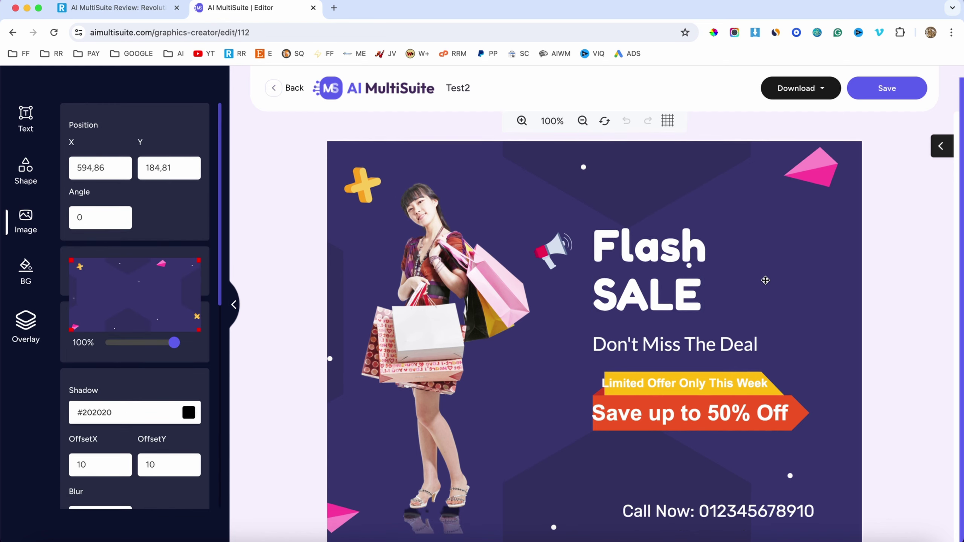
pyautogui.moveTo(601, 264)
pyautogui.mouseDown()
pyautogui.moveTo(651, 219)
pyautogui.moveTo(644, 241)
pyautogui.mouseUp()
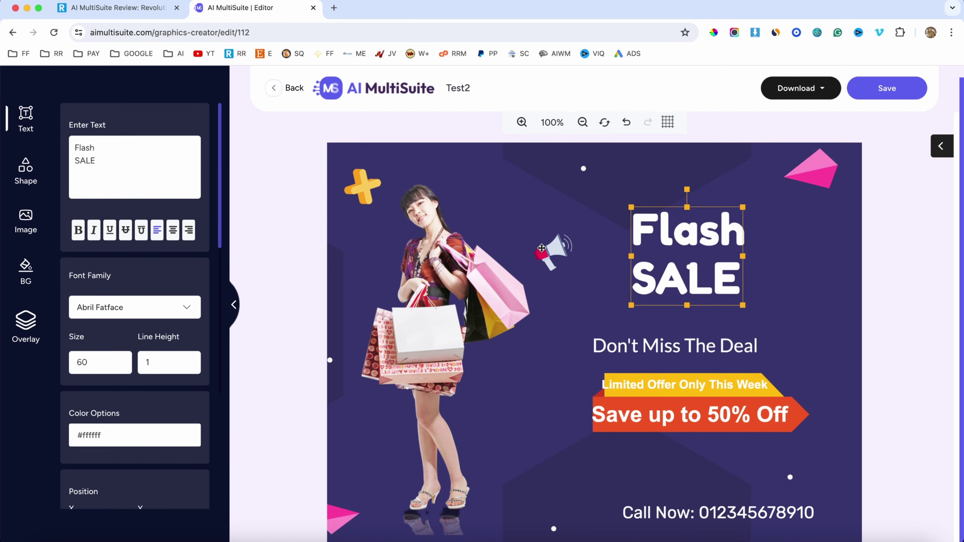
pyautogui.moveTo(547, 249); pyautogui.dragTo(562, 231)
pyautogui.scroll(-1, 581, 431)
pyautogui.scroll(1, 581, 432)
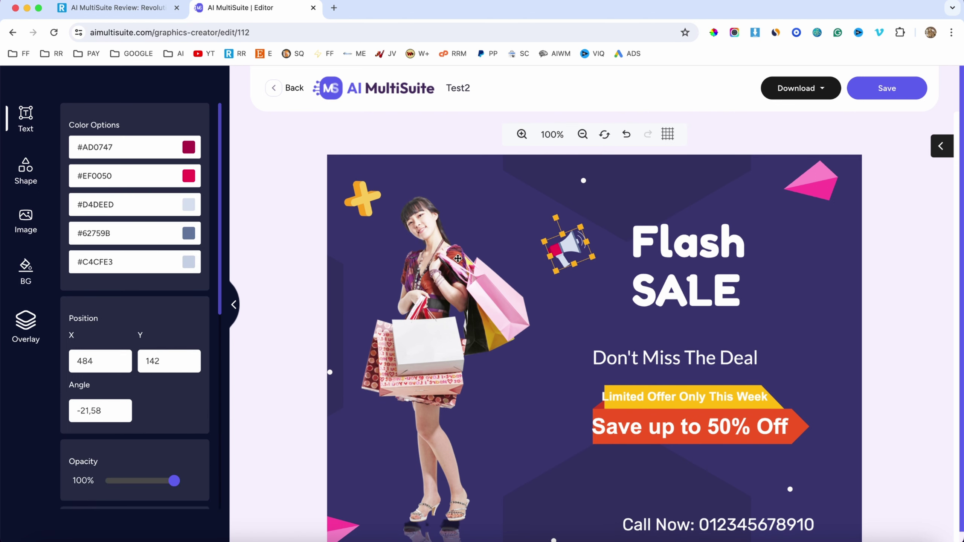
pyautogui.scroll(-1, 458, 259)
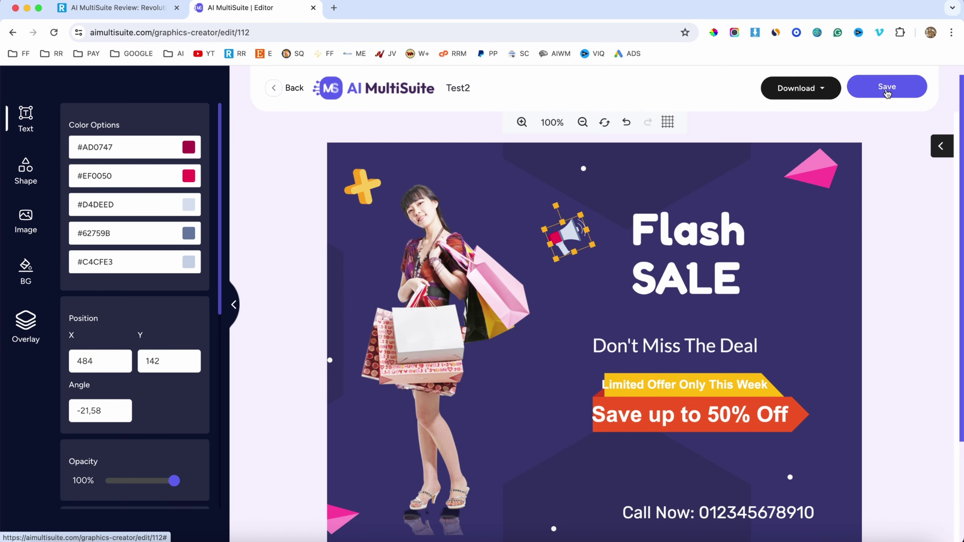
# Check the PNG/JPG download options, save Test2 as a template, and return to Graphics Creator
pyautogui.click(792, 91)
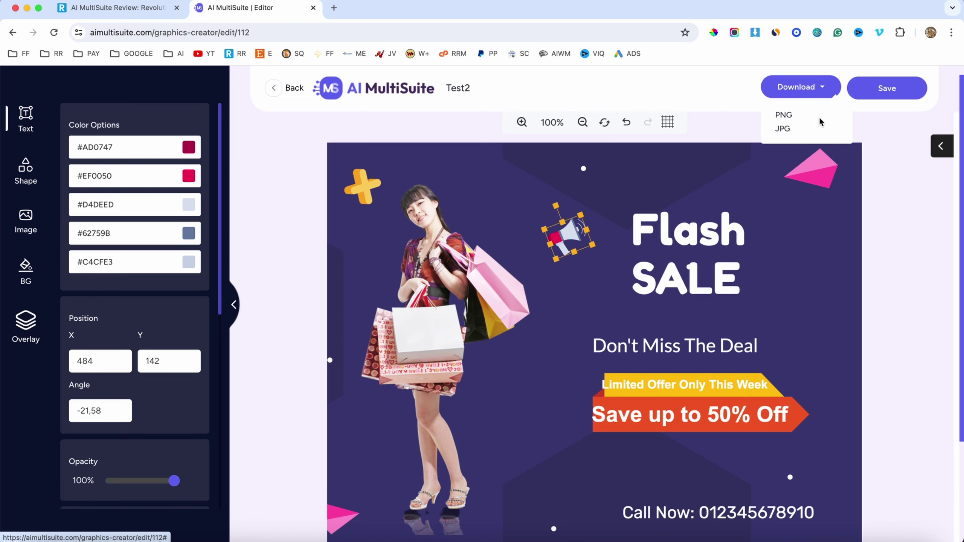
pyautogui.click(782, 128)
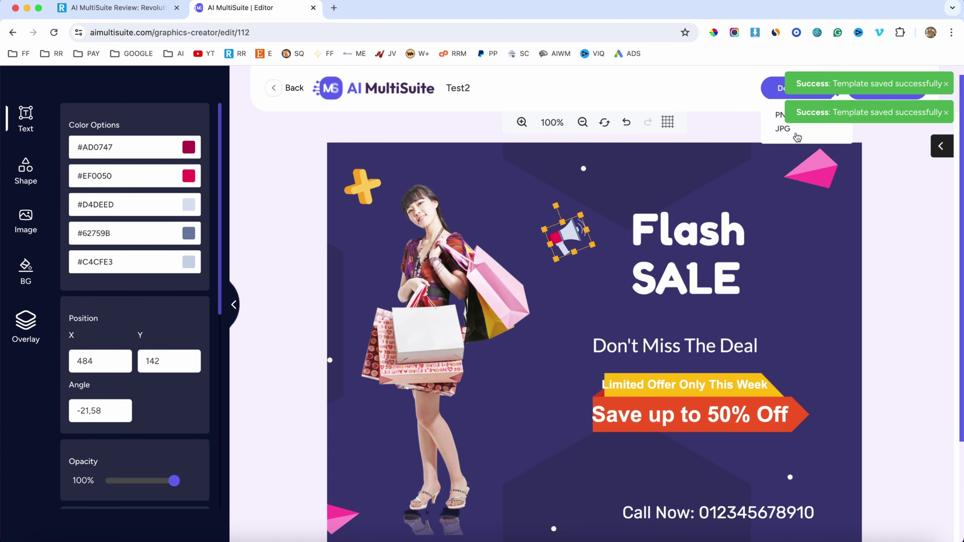
pyautogui.click(276, 88)
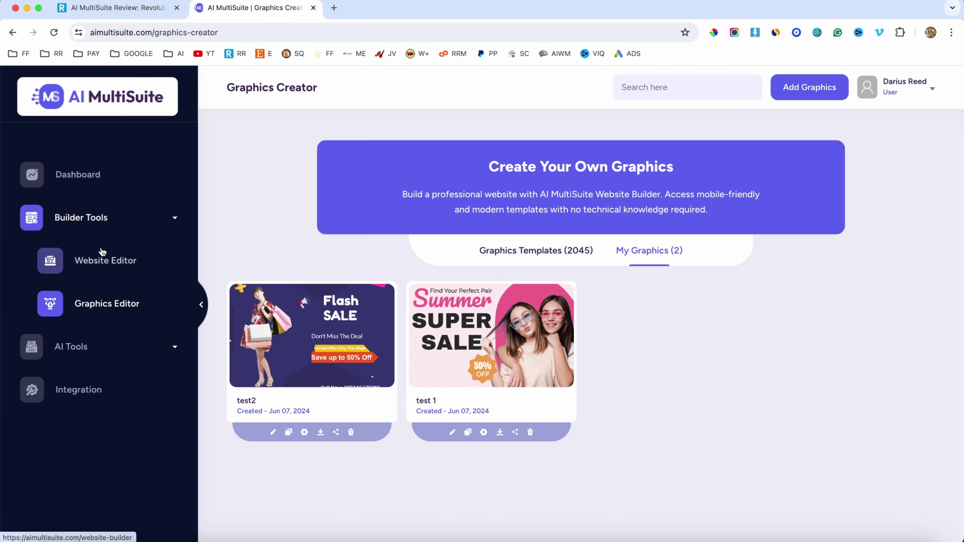
# Use the Business Plan template from the Website Editor gallery
pyautogui.click(103, 260)
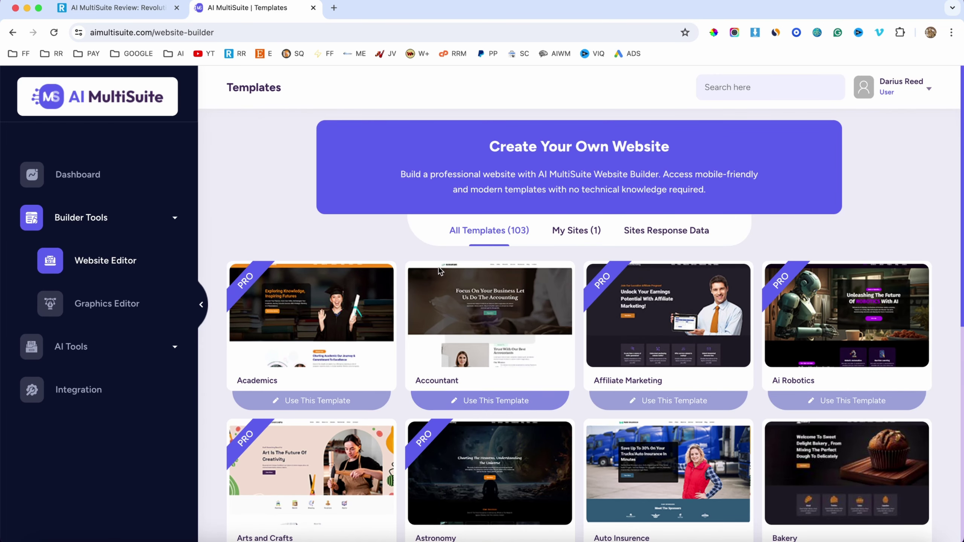
pyautogui.scroll(-5, 434, 220)
pyautogui.scroll(-2, 433, 223)
pyautogui.scroll(-5, 445, 297)
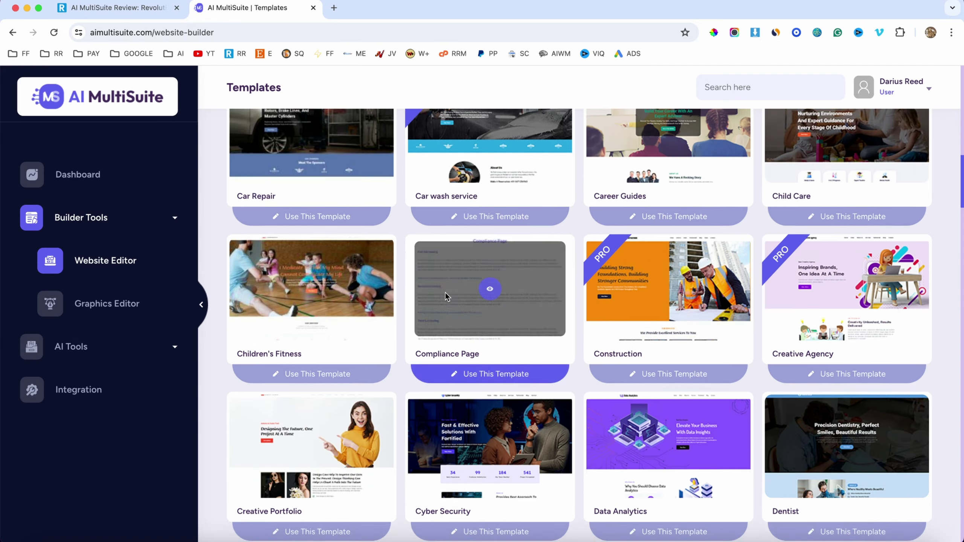
pyautogui.scroll(10, 467, 287)
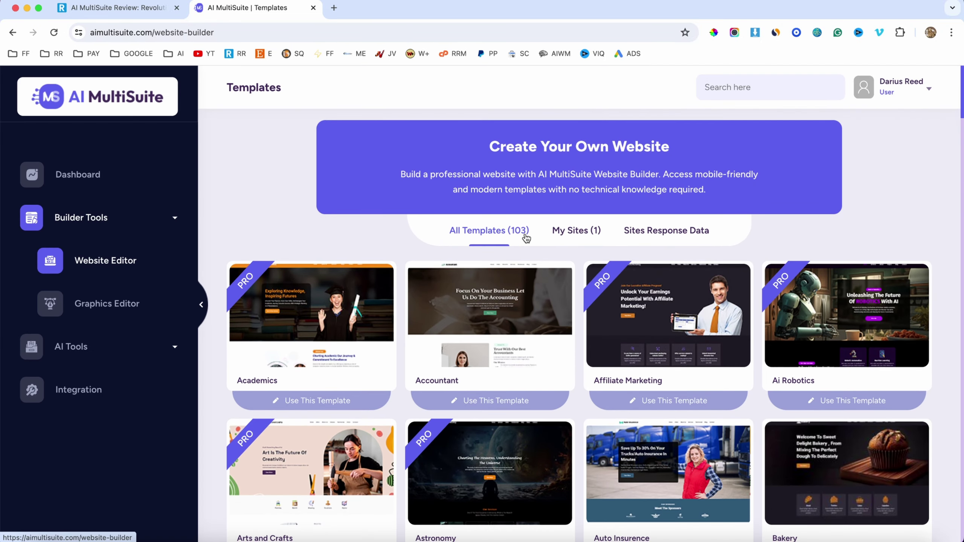
pyautogui.scroll(-1, 582, 229)
pyautogui.scroll(-2, 582, 229)
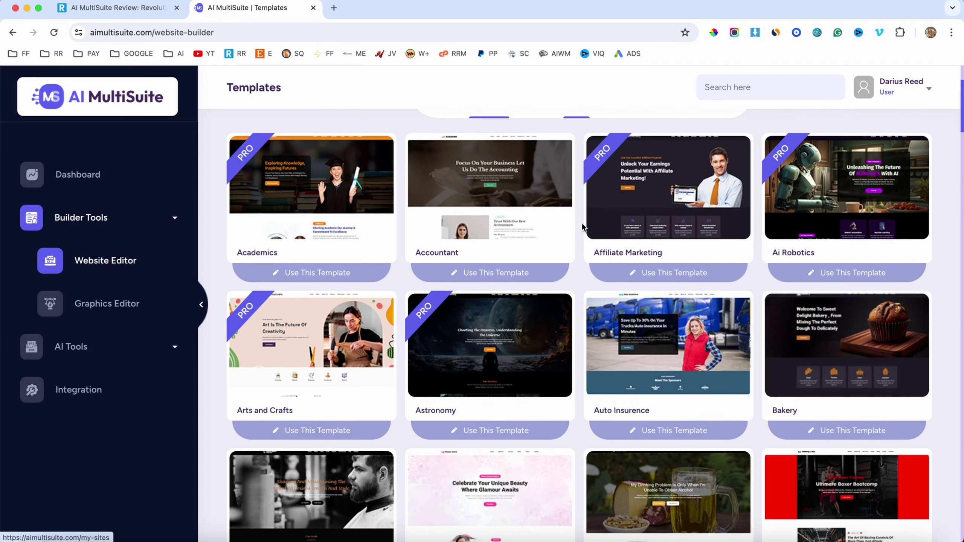
pyautogui.scroll(-2, 583, 229)
pyautogui.scroll(-2, 583, 229)
pyautogui.scroll(-1, 582, 228)
pyautogui.scroll(-1, 582, 223)
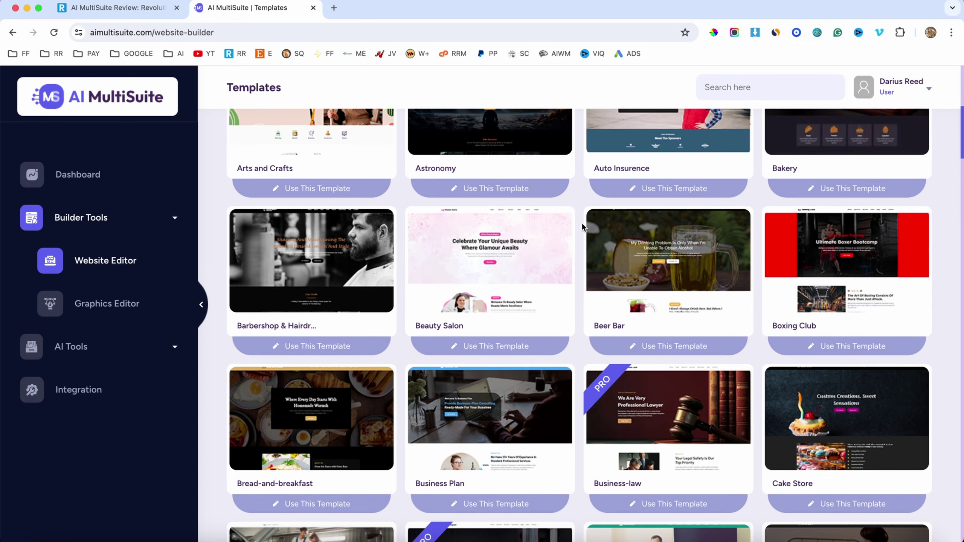
pyautogui.scroll(-1, 582, 223)
pyautogui.scroll(-1, 582, 223)
pyautogui.scroll(-1, 576, 277)
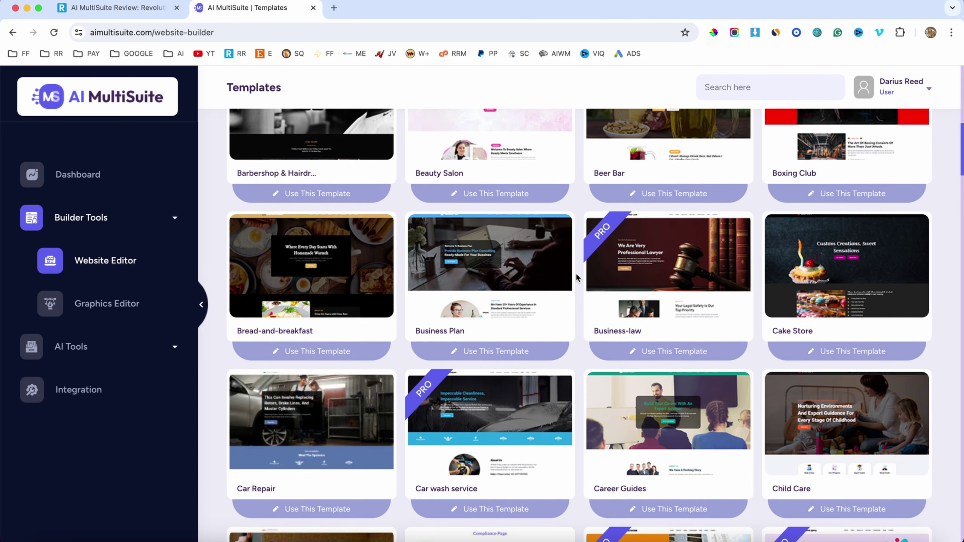
pyautogui.scroll(2, 575, 278)
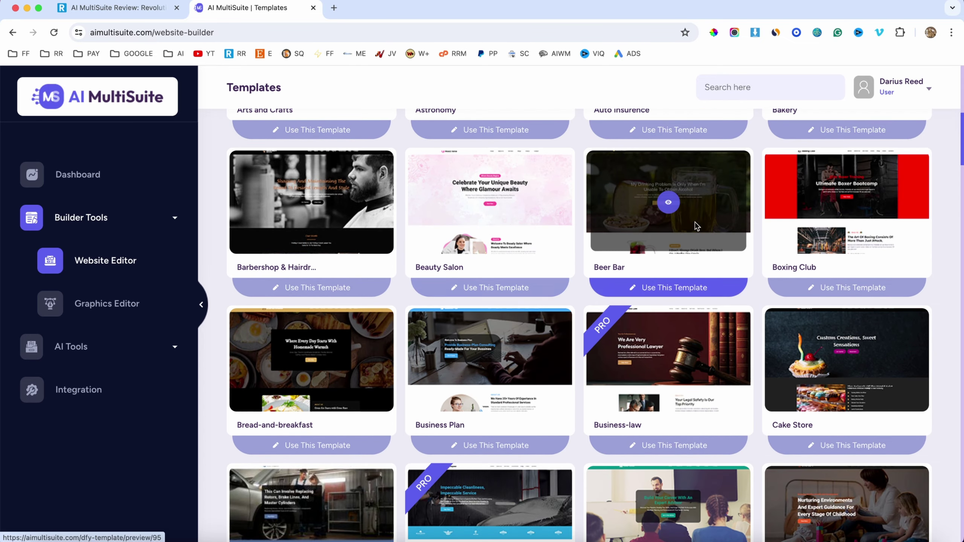
pyautogui.scroll(-2, 497, 249)
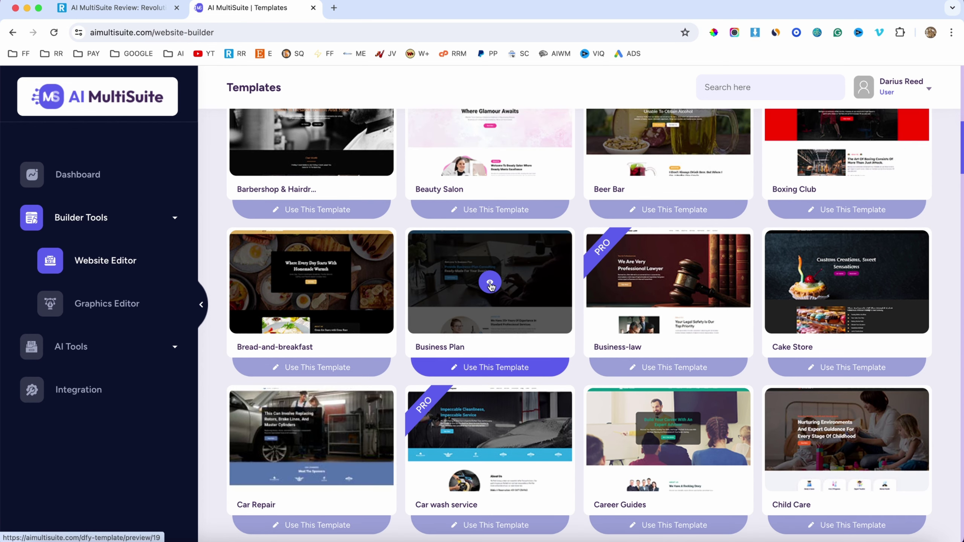
pyautogui.scroll(-1, 490, 284)
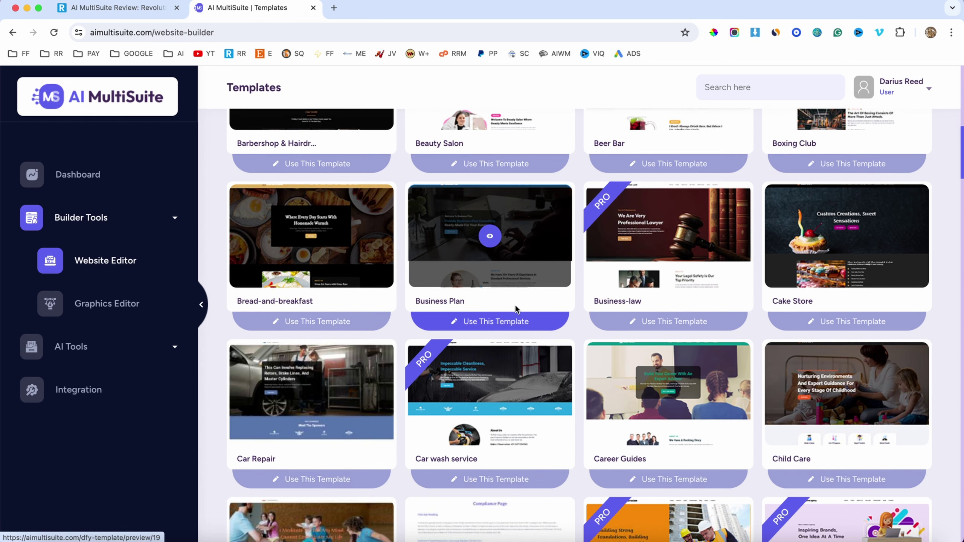
pyautogui.click(495, 325)
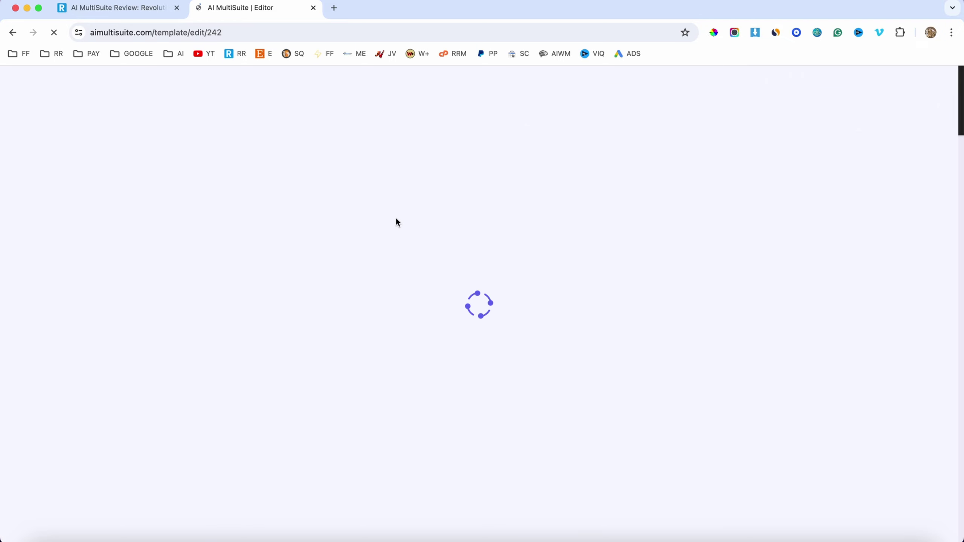
pyautogui.scroll(-5, 550, 329)
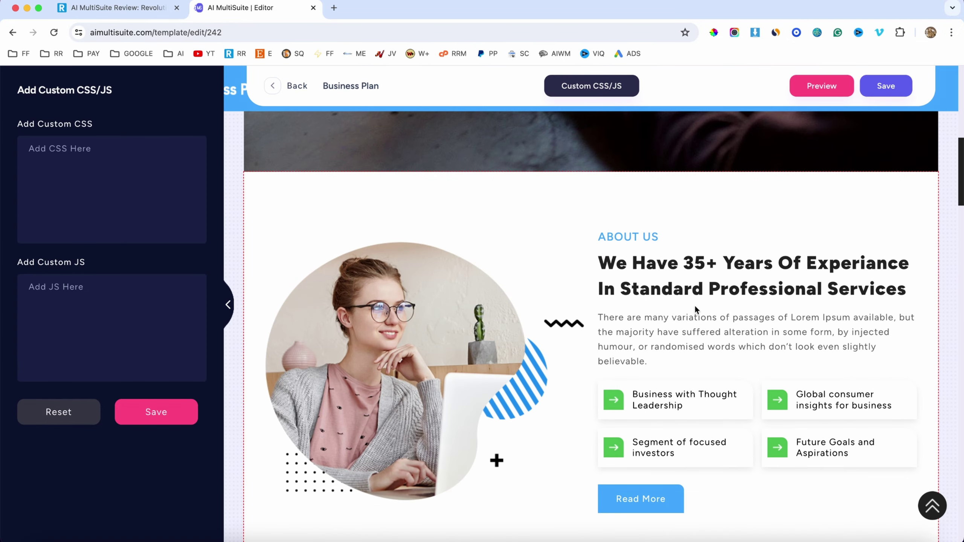
pyautogui.scroll(-3, 695, 306)
pyautogui.scroll(-2, 658, 368)
pyautogui.scroll(-5, 658, 369)
pyautogui.scroll(-2, 658, 369)
pyautogui.scroll(-2, 658, 368)
pyautogui.scroll(-1, 658, 369)
pyautogui.scroll(-3, 657, 364)
pyautogui.scroll(-1, 657, 363)
pyautogui.scroll(10, 592, 341)
pyautogui.scroll(10, 593, 342)
pyautogui.scroll(-3, 594, 346)
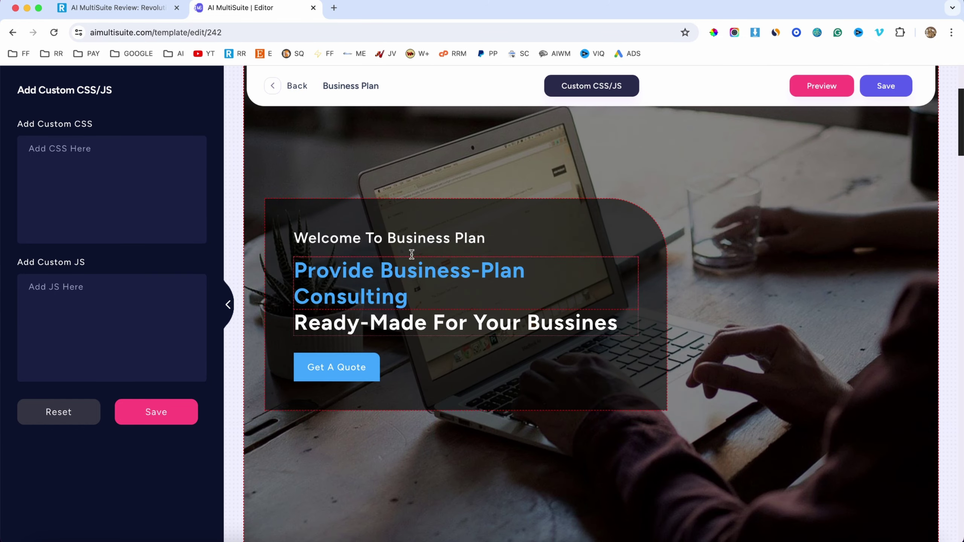
# Select the Welcome To Business Plan heading and set its font to Anton
pyautogui.click(367, 238)
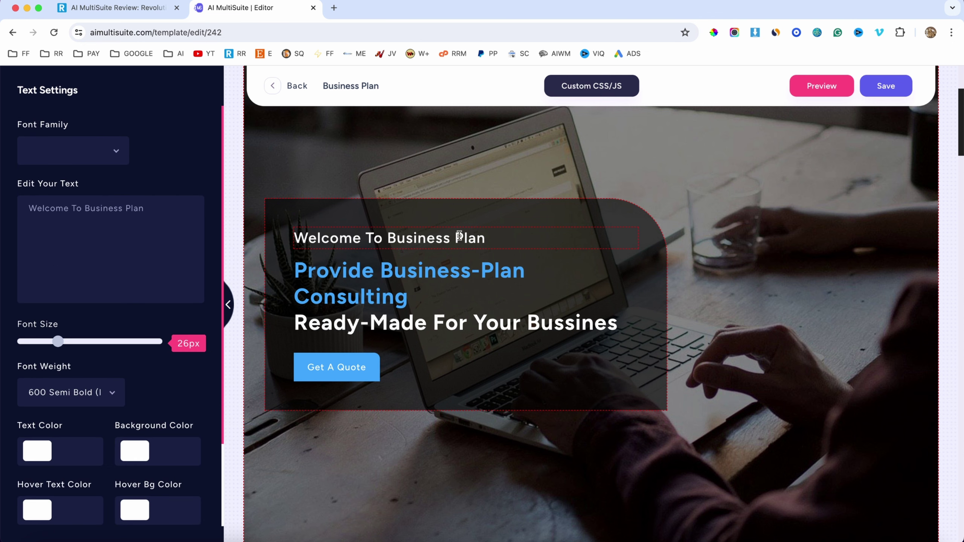
pyautogui.click(79, 150)
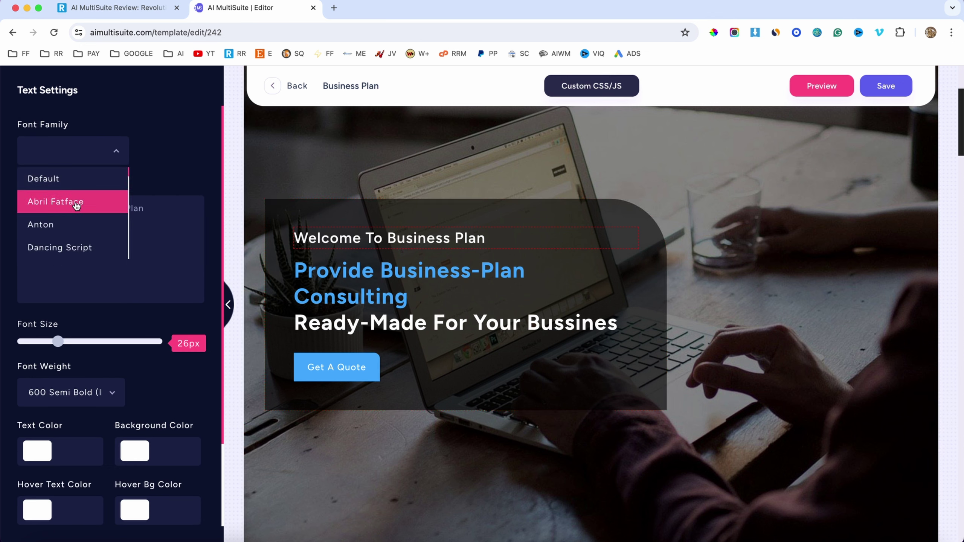
pyautogui.click(63, 227)
# Retitle the heading 'Welcome To Darius Page' and switch its font to Dancing Script
pyautogui.click(142, 210)
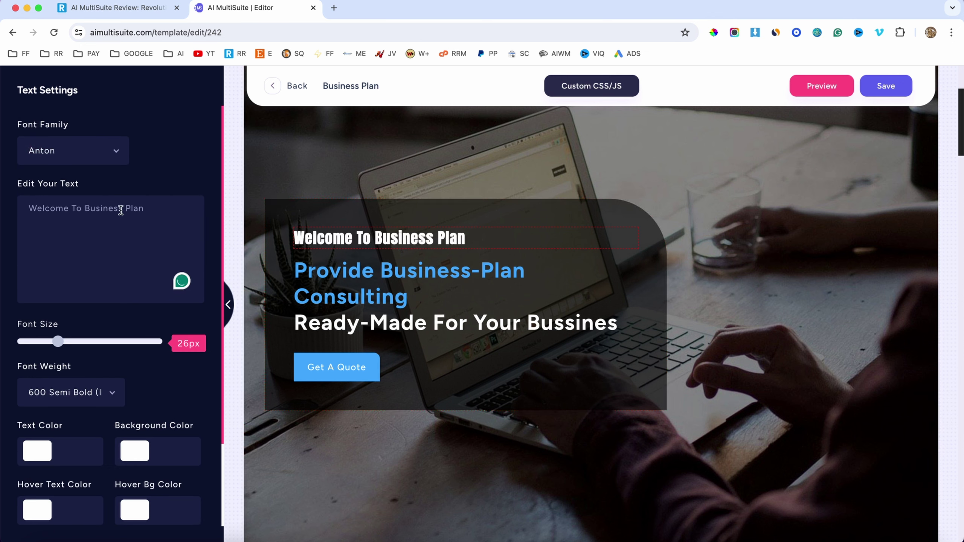
pyautogui.moveTo(86, 210); pyautogui.dragTo(174, 211)
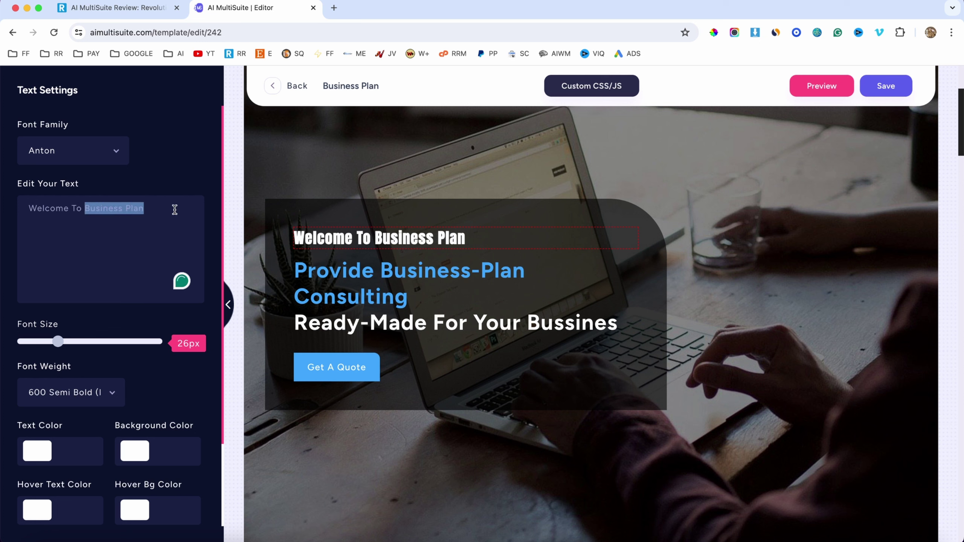
pyautogui.write('Darius Page')
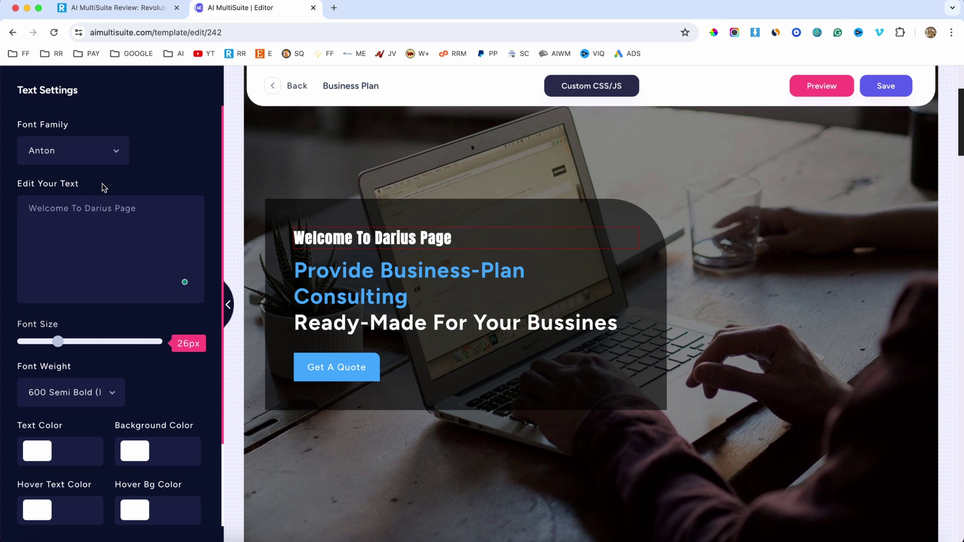
pyautogui.click(76, 154)
pyautogui.click(87, 249)
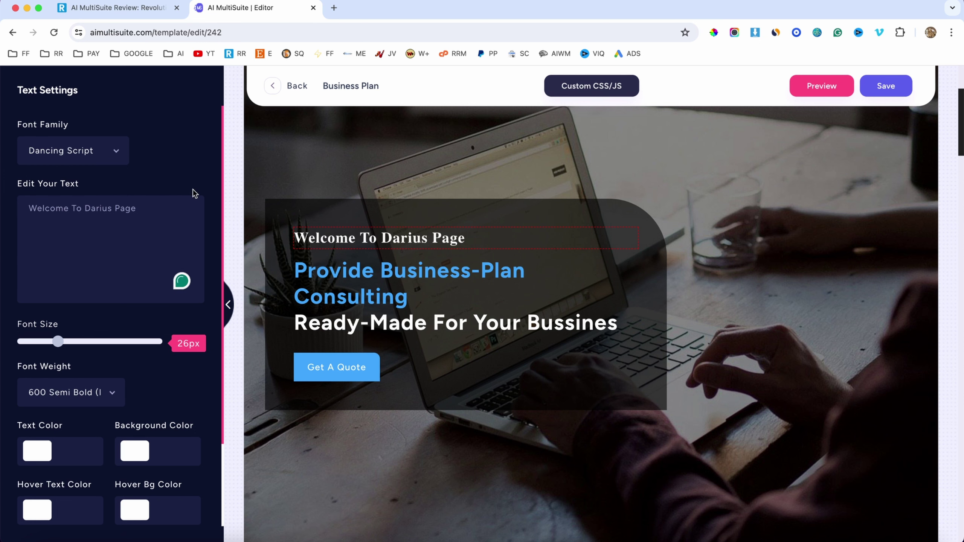
pyautogui.scroll(-1, 152, 323)
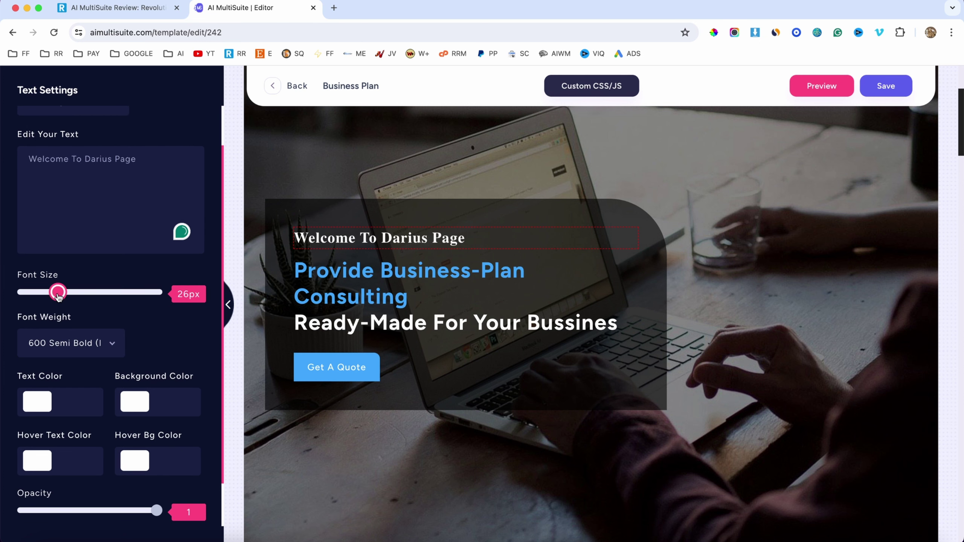
# Enlarge the heading from 26px to 30px and set its weight to 500 Medium
pyautogui.moveTo(59, 294); pyautogui.dragTo(69, 294)
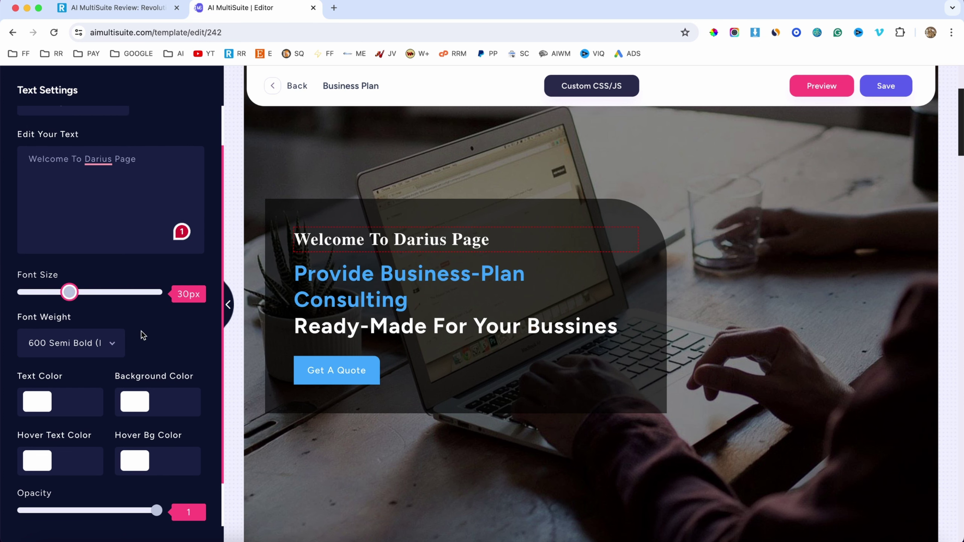
pyautogui.scroll(-1, 123, 310)
pyautogui.scroll(-1, 92, 317)
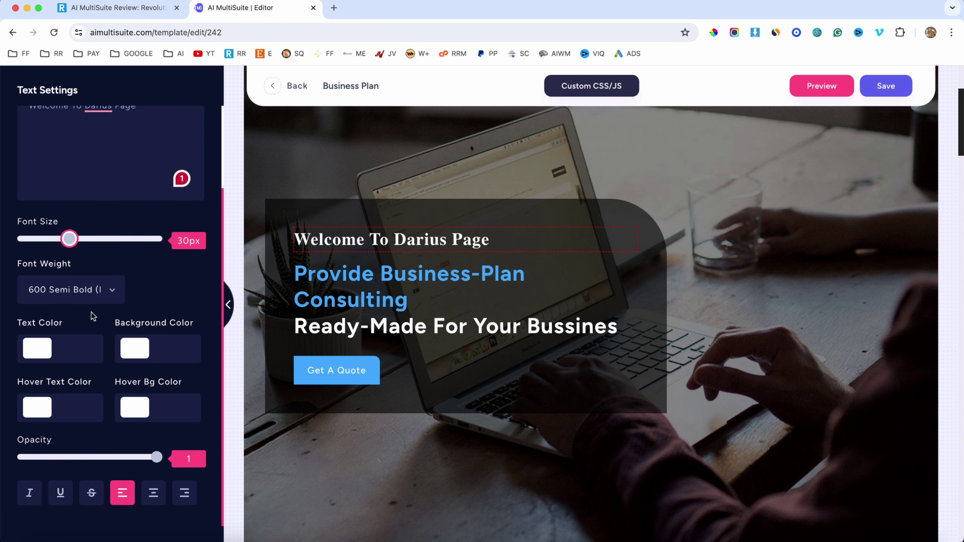
pyautogui.click(91, 292)
pyautogui.scroll(-1, 85, 362)
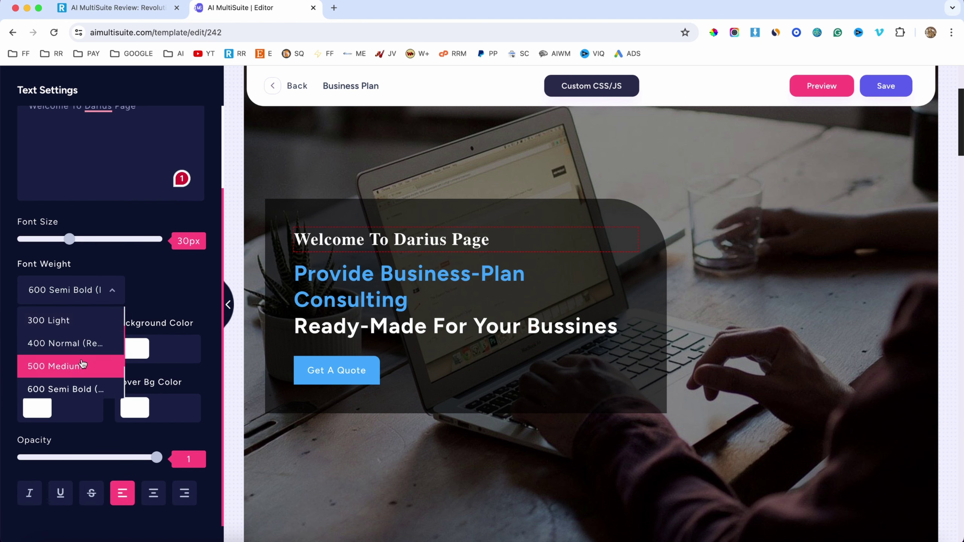
pyautogui.click(74, 367)
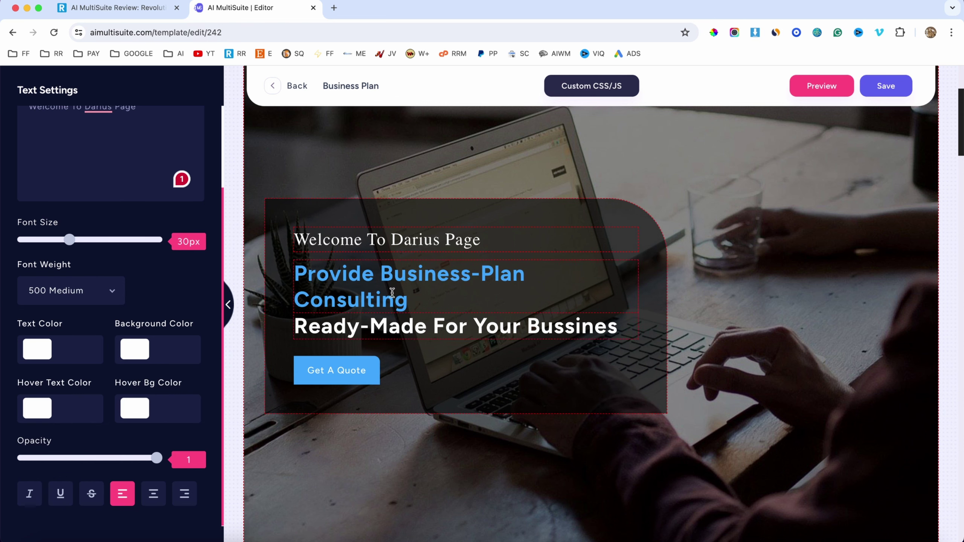
pyautogui.scroll(-3, 381, 381)
pyautogui.scroll(-2, 404, 361)
pyautogui.scroll(-1, 639, 289)
pyautogui.scroll(-1, 416, 305)
# Check the About Us image's Pixabay and Unsplash sources and the investor and manager text items
pyautogui.click(404, 308)
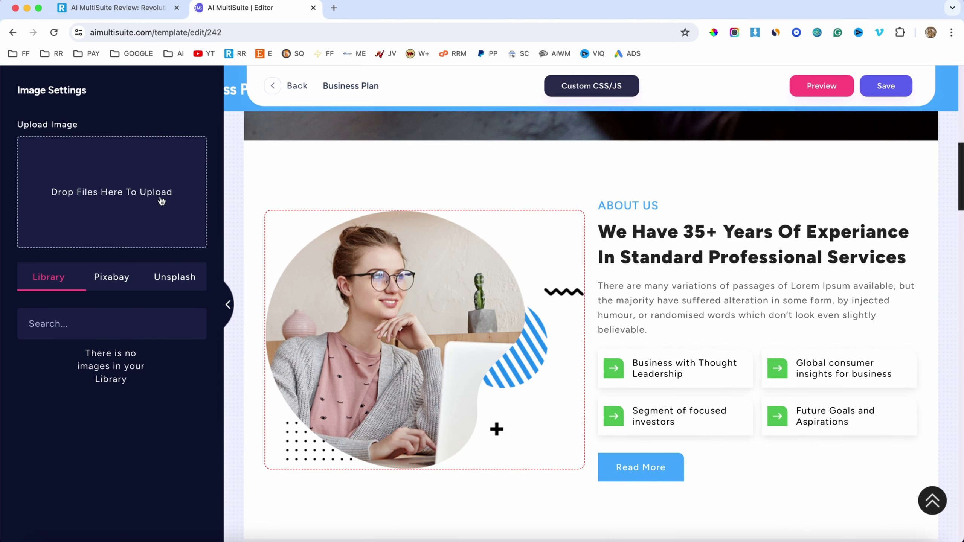
pyautogui.click(94, 281)
pyautogui.click(175, 279)
pyautogui.scroll(-3, 443, 369)
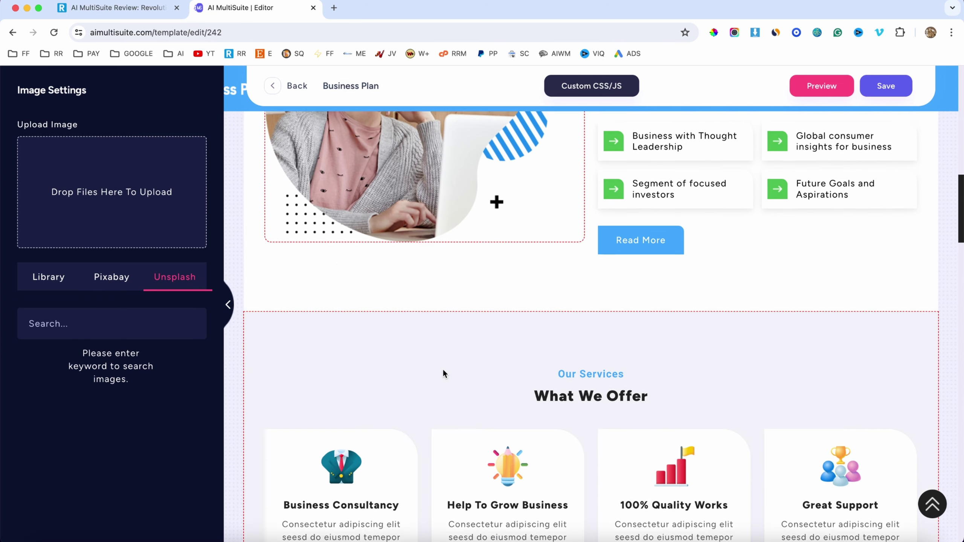
pyautogui.click(698, 209)
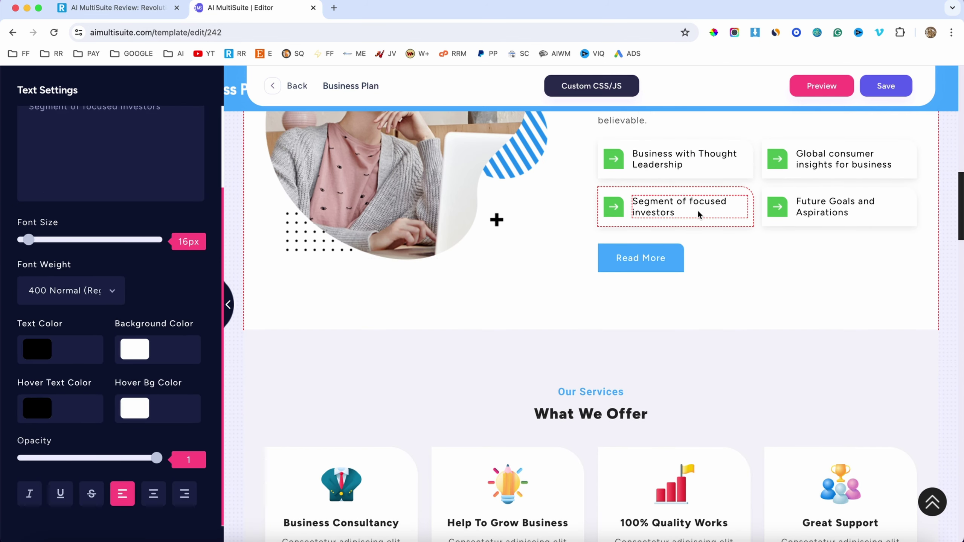
pyautogui.scroll(-2, 697, 209)
pyautogui.scroll(-3, 698, 209)
pyautogui.scroll(-3, 698, 209)
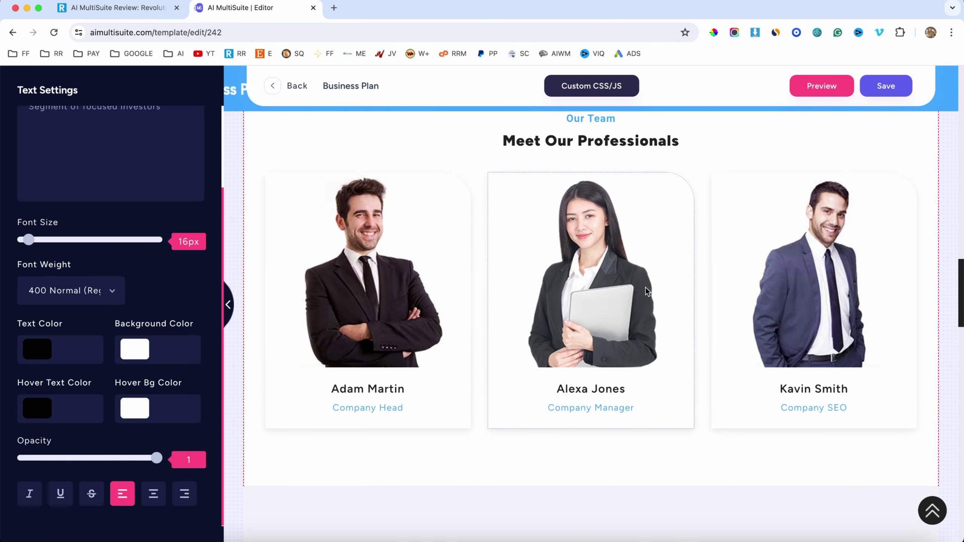
pyautogui.scroll(-2, 639, 300)
pyautogui.click(625, 301)
pyautogui.scroll(-2, 614, 300)
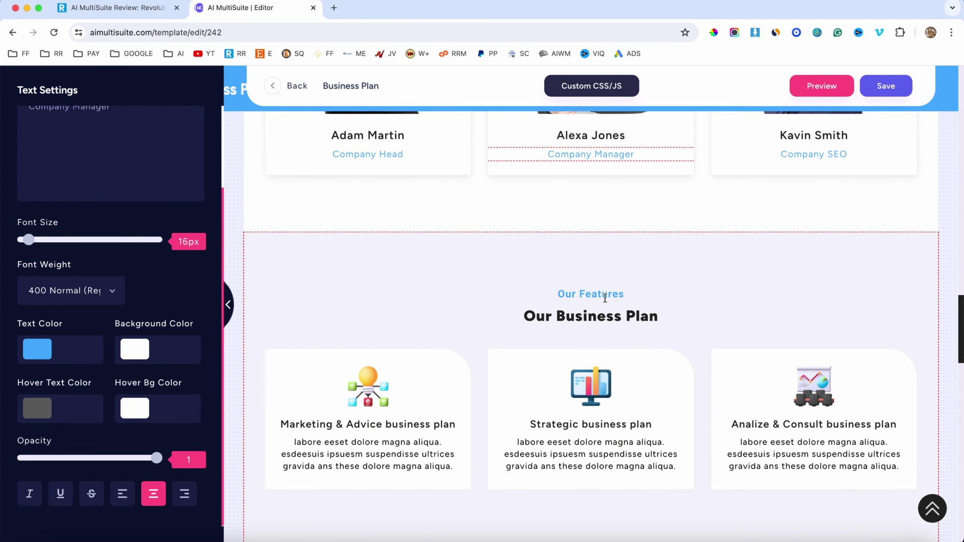
pyautogui.scroll(-5, 604, 299)
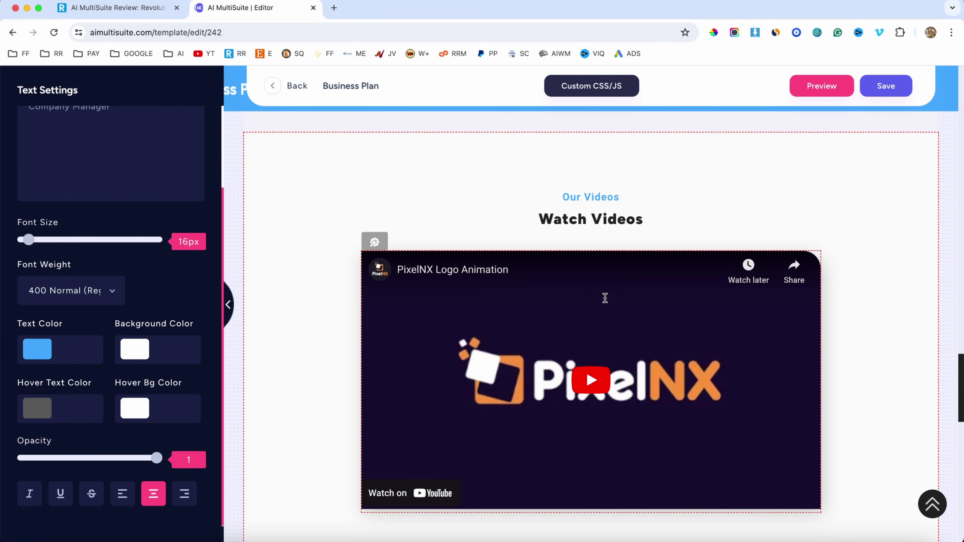
pyautogui.scroll(-1, 605, 299)
pyautogui.scroll(-1, 605, 298)
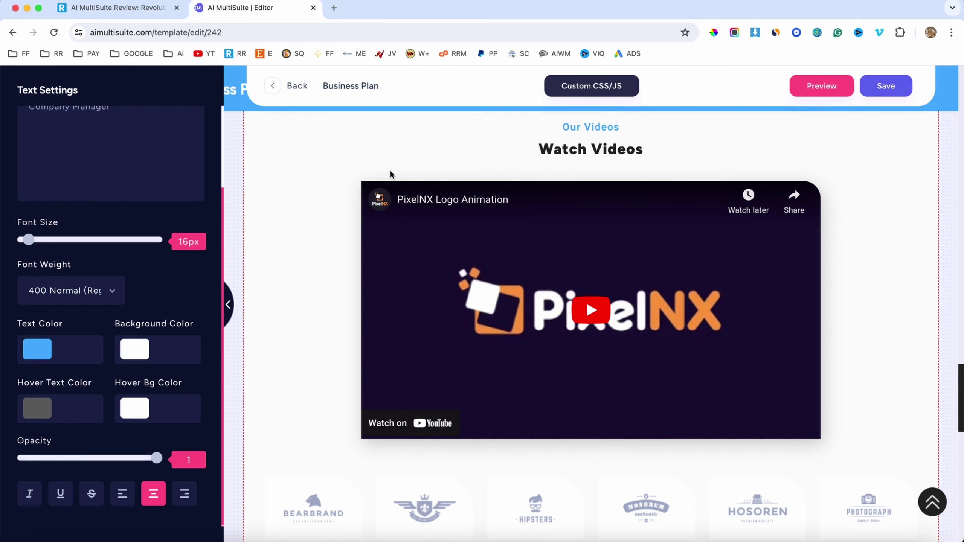
pyautogui.scroll(-4, 418, 360)
pyautogui.scroll(-1, 418, 359)
pyautogui.scroll(-5, 418, 360)
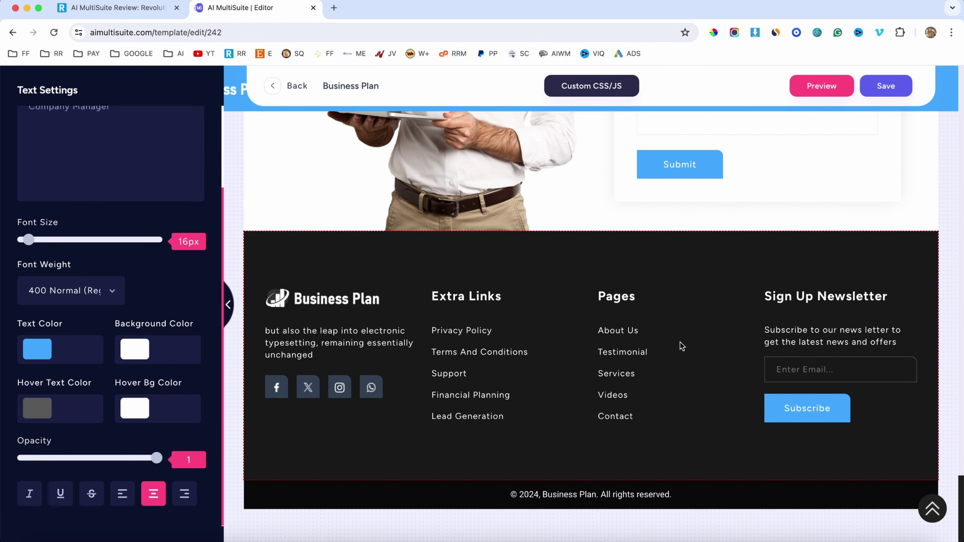
pyautogui.scroll(5, 680, 342)
# Save the Business Plan template, dismiss the success message, and go back to My Sites
pyautogui.click(886, 87)
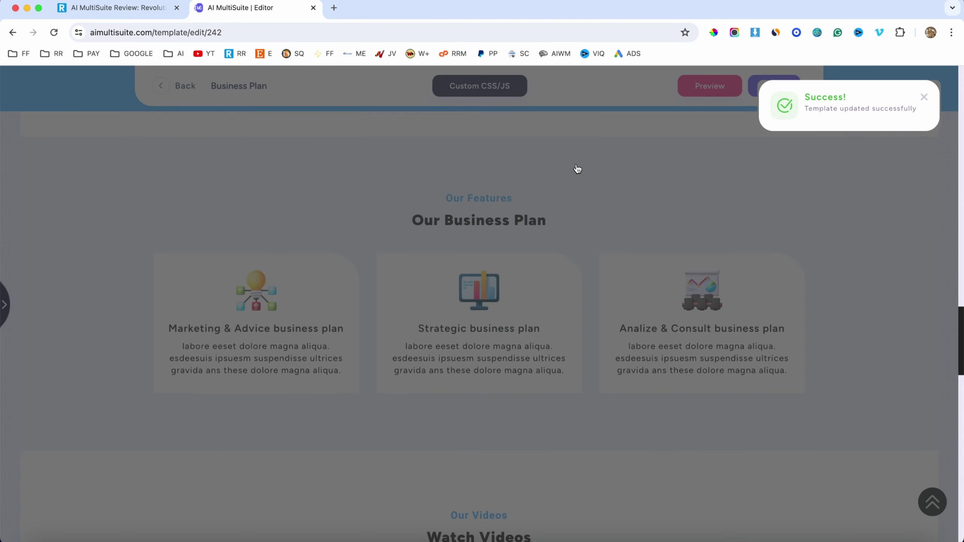
pyautogui.click(926, 99)
pyautogui.scroll(10, 630, 193)
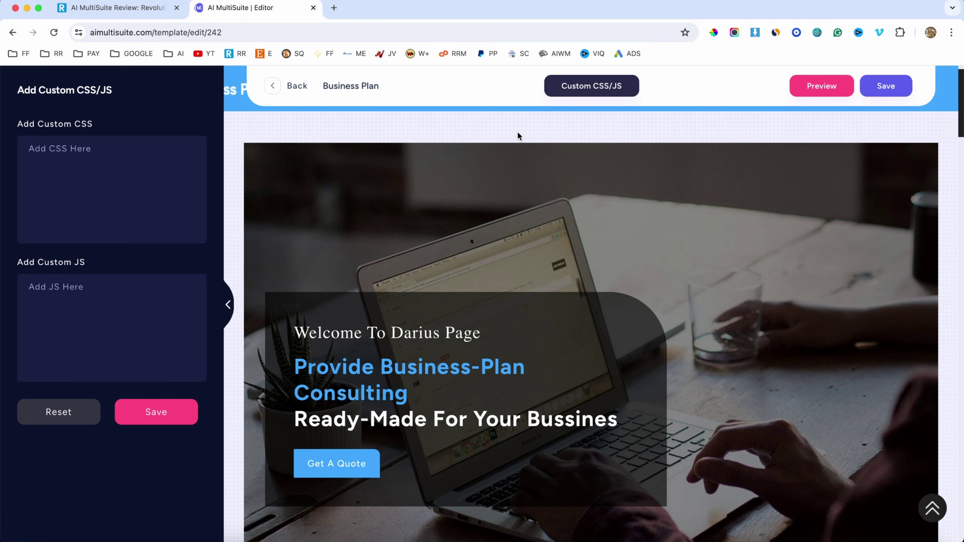
pyautogui.click(274, 89)
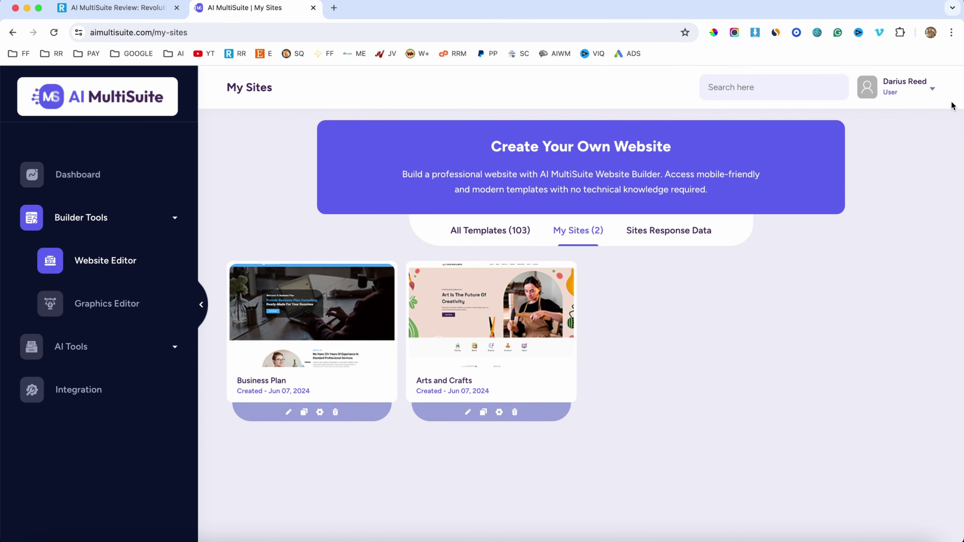
# Open Domains from the account menu and cancel adding a custom domain
pyautogui.click(904, 90)
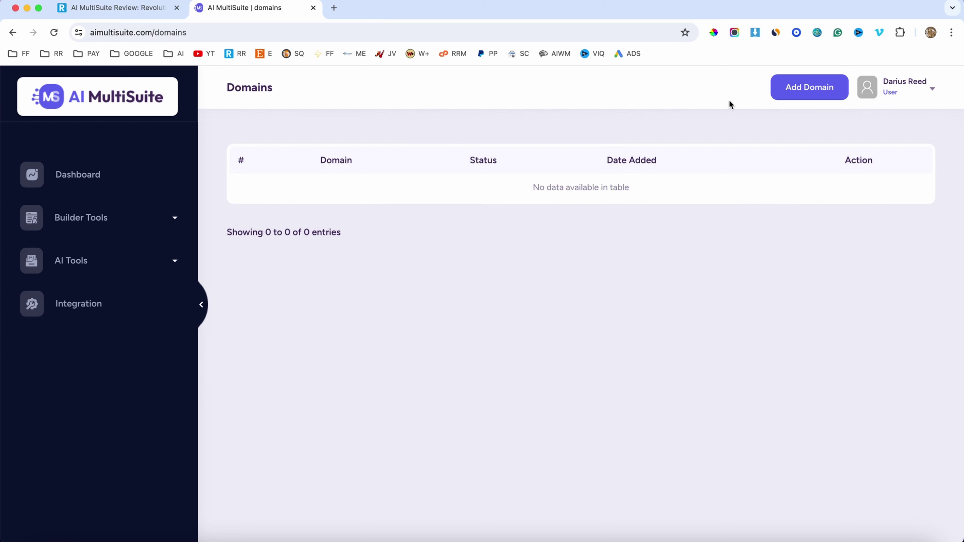
pyautogui.click(813, 88)
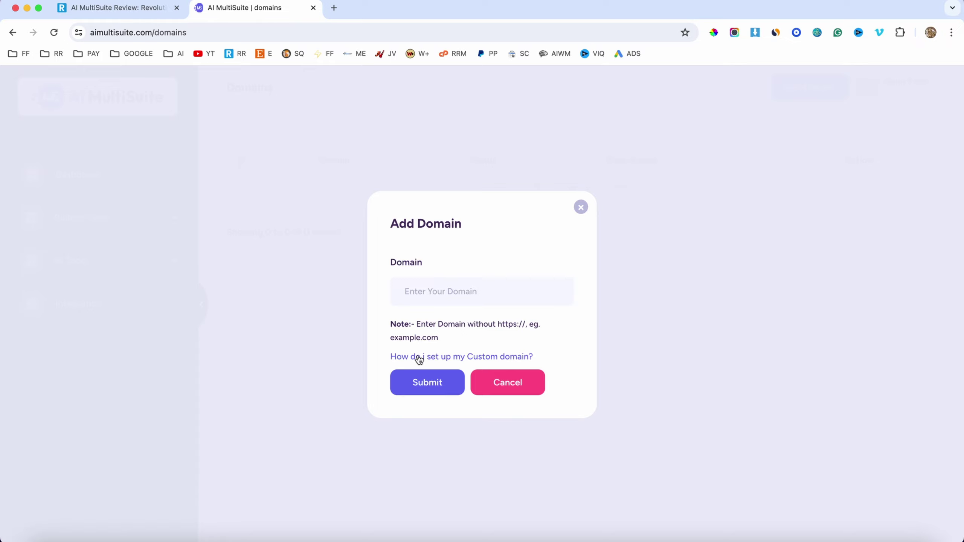
pyautogui.click(519, 376)
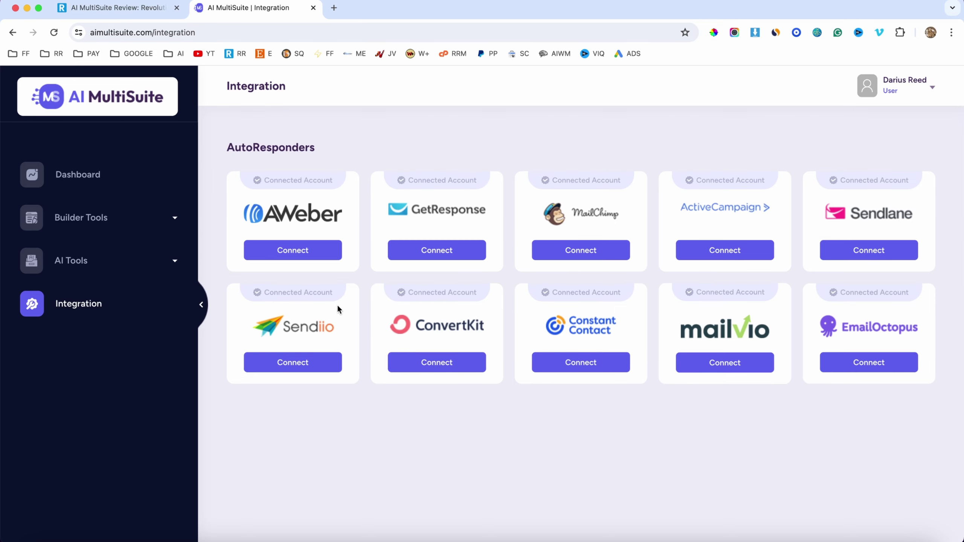
# Open the Business Plan site from Builder Tools' Website Editor, then go back to My Sites
pyautogui.click(72, 218)
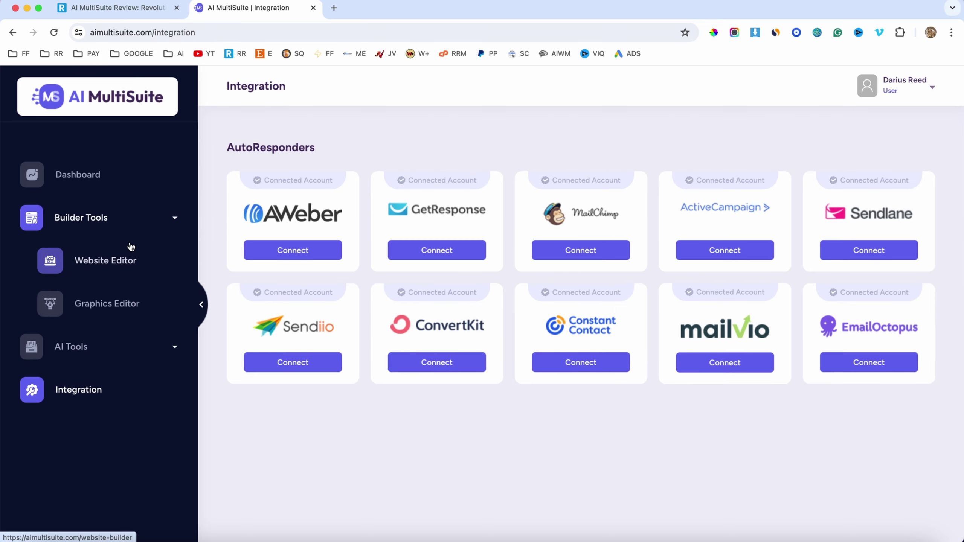
pyautogui.click(119, 260)
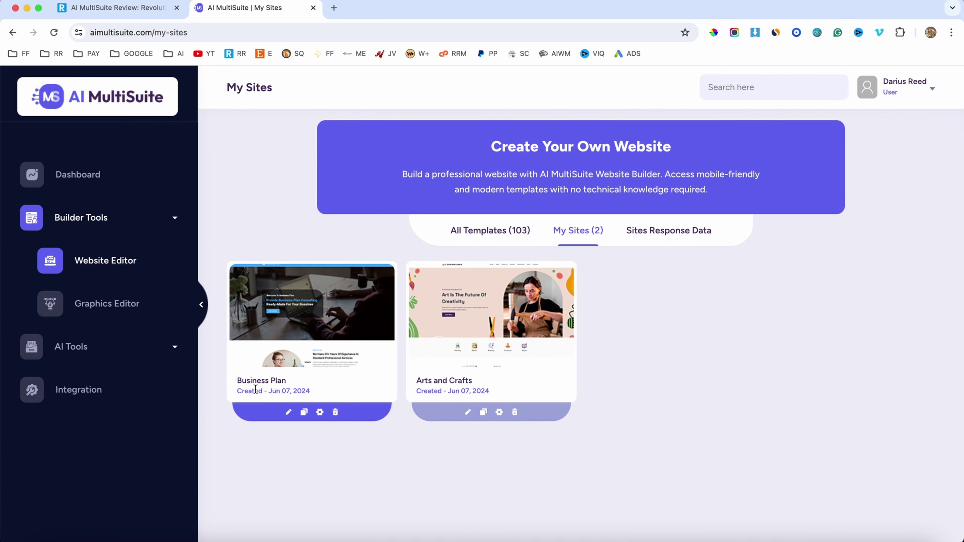
pyautogui.click(288, 415)
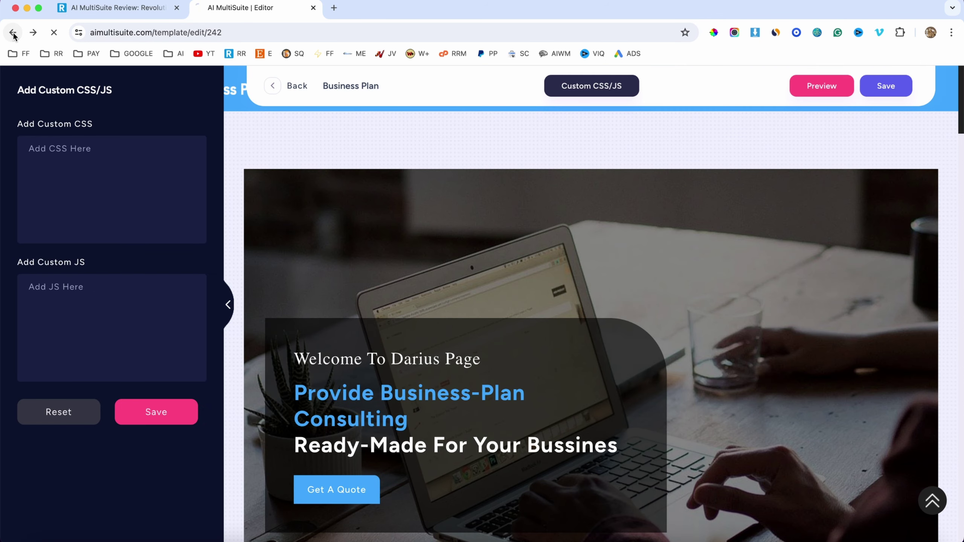
pyautogui.click(13, 35)
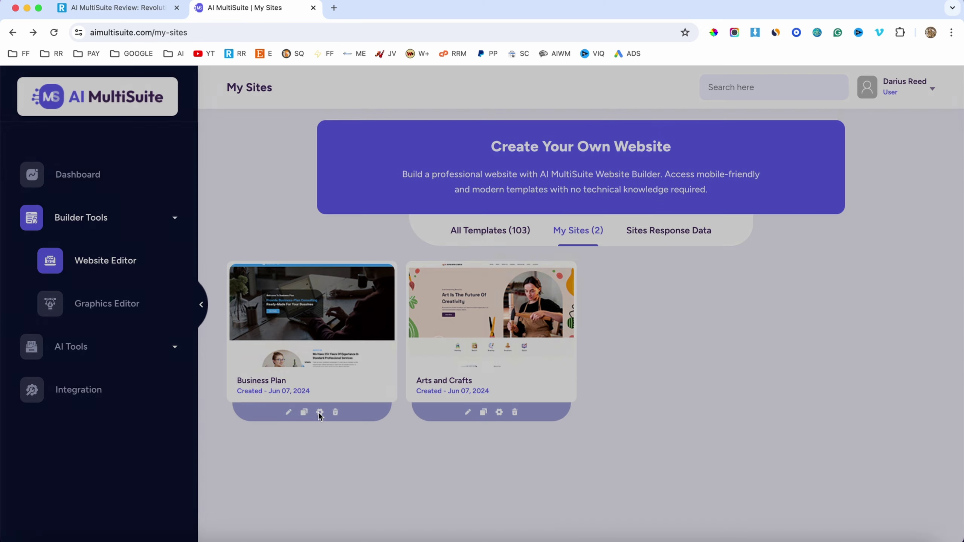
# Open the Business Plan site's settings on the SEO Settings tab
pyautogui.click(319, 412)
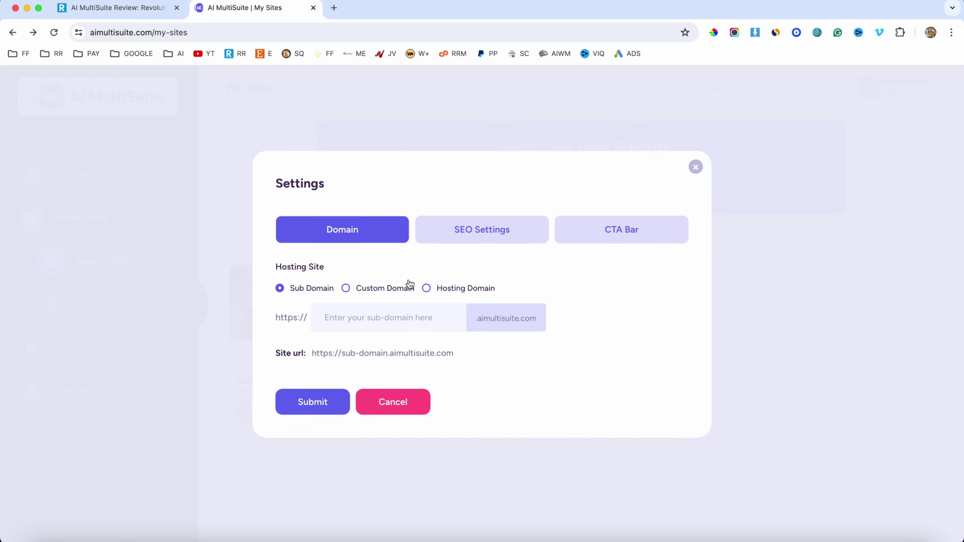
pyautogui.click(489, 227)
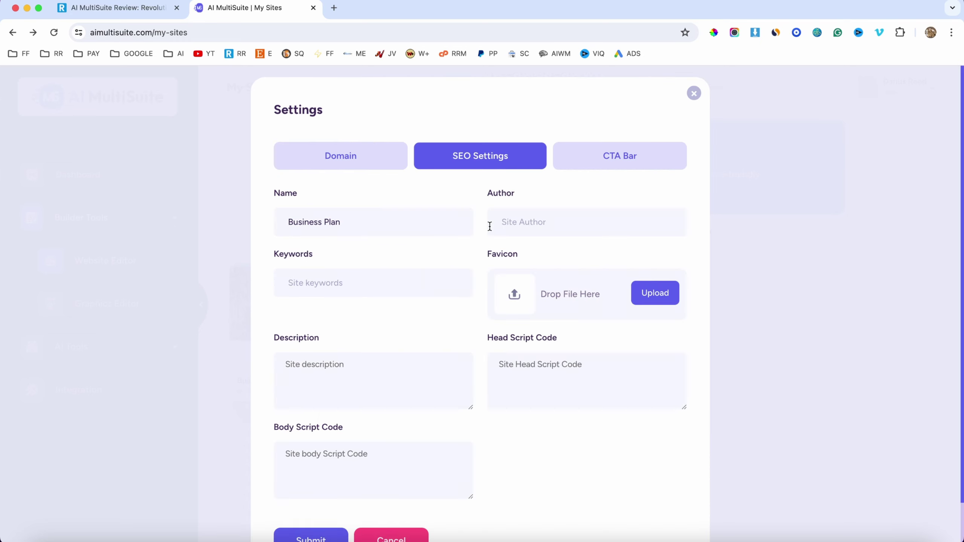
pyautogui.scroll(-1, 437, 224)
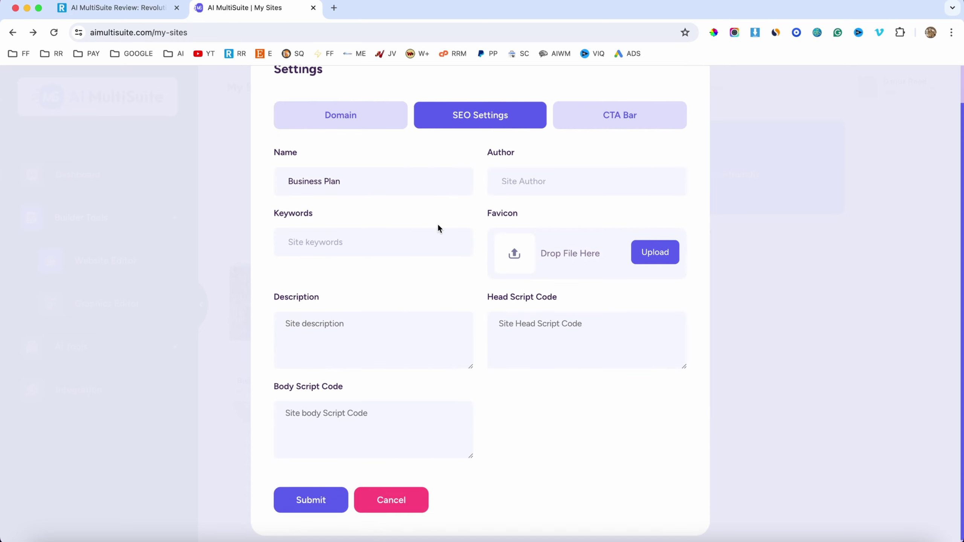
# Review the CTA Bar options, close Settings, and preview the published Business Plan site
pyautogui.click(622, 118)
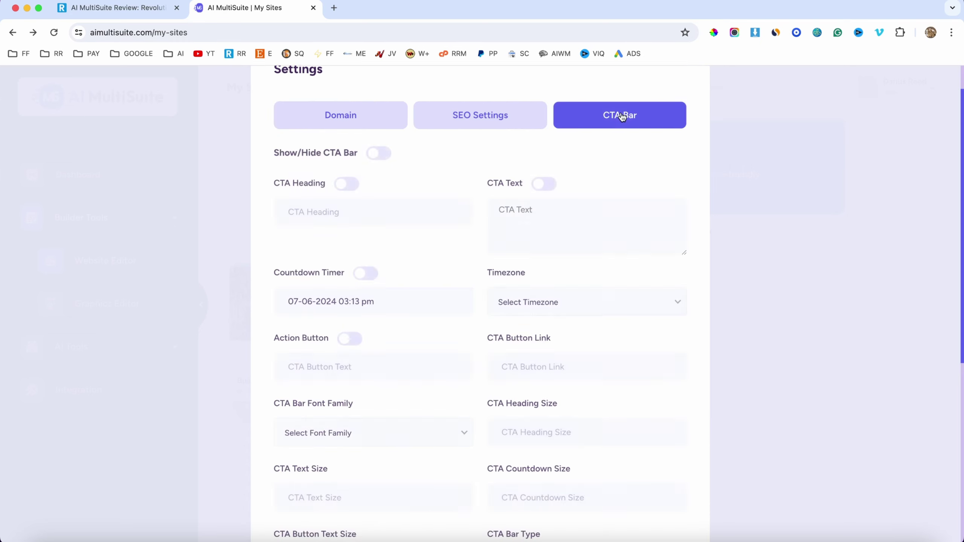
pyautogui.scroll(-2, 474, 263)
pyautogui.scroll(-1, 474, 263)
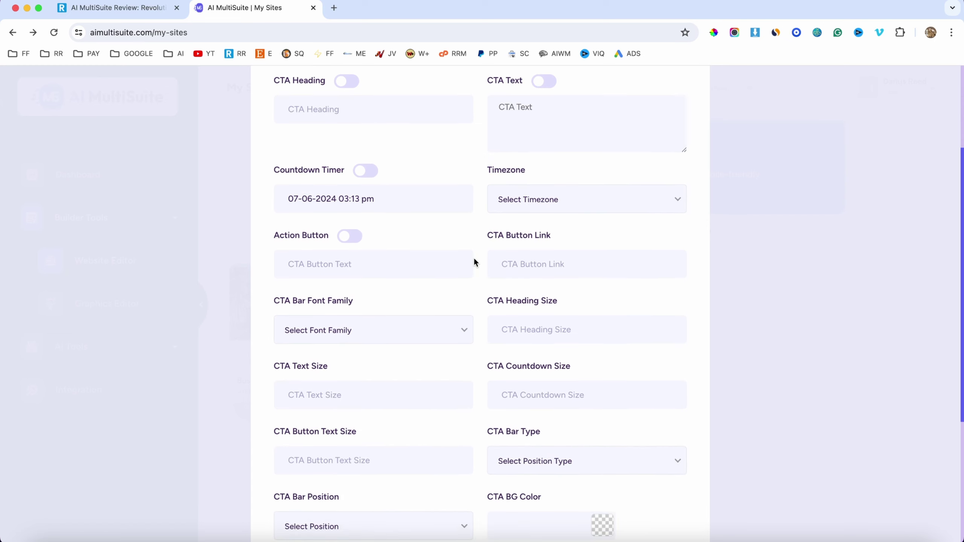
pyautogui.scroll(-1, 482, 256)
pyautogui.scroll(1, 488, 263)
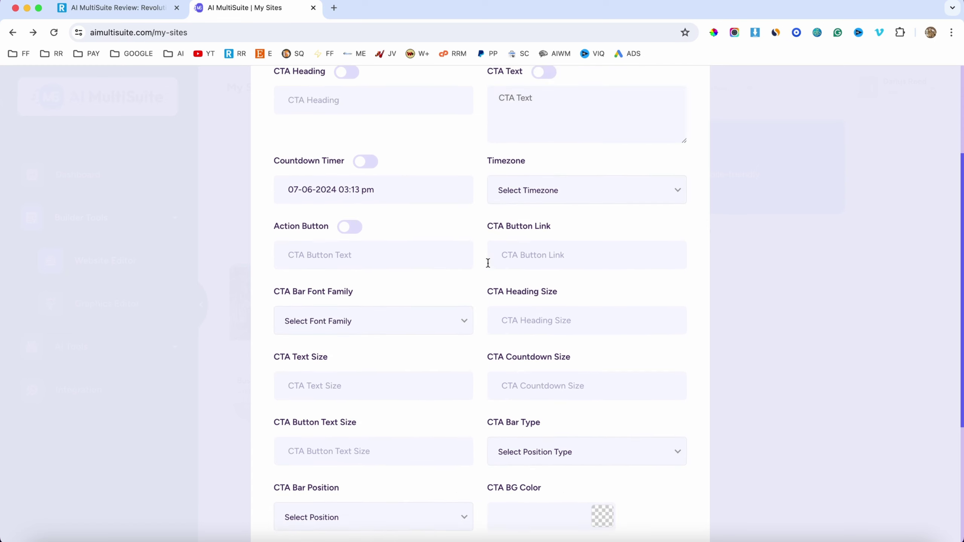
pyautogui.scroll(-2, 488, 262)
pyautogui.scroll(-2, 488, 263)
pyautogui.scroll(-1, 487, 264)
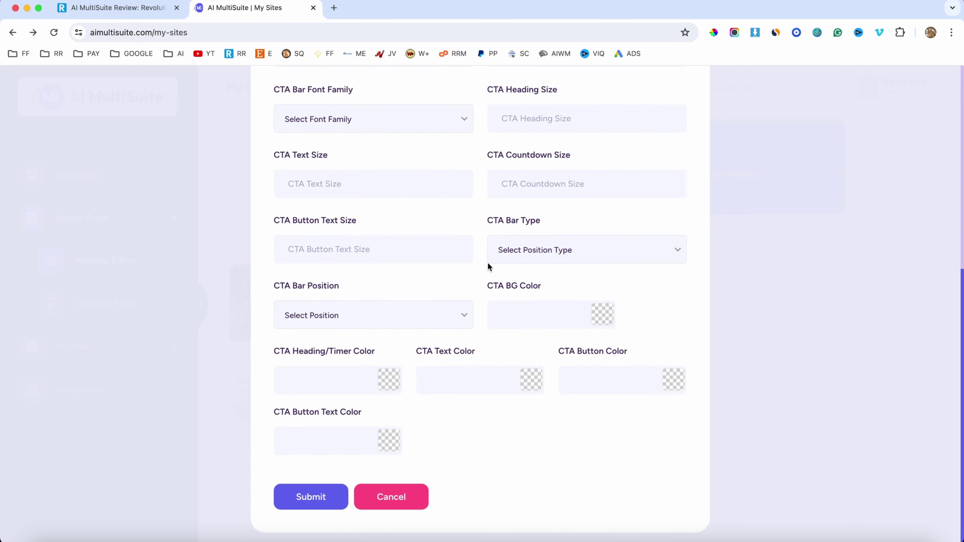
pyautogui.scroll(2, 488, 267)
pyautogui.scroll(-2, 487, 267)
pyautogui.scroll(3, 488, 267)
pyautogui.scroll(7, 488, 267)
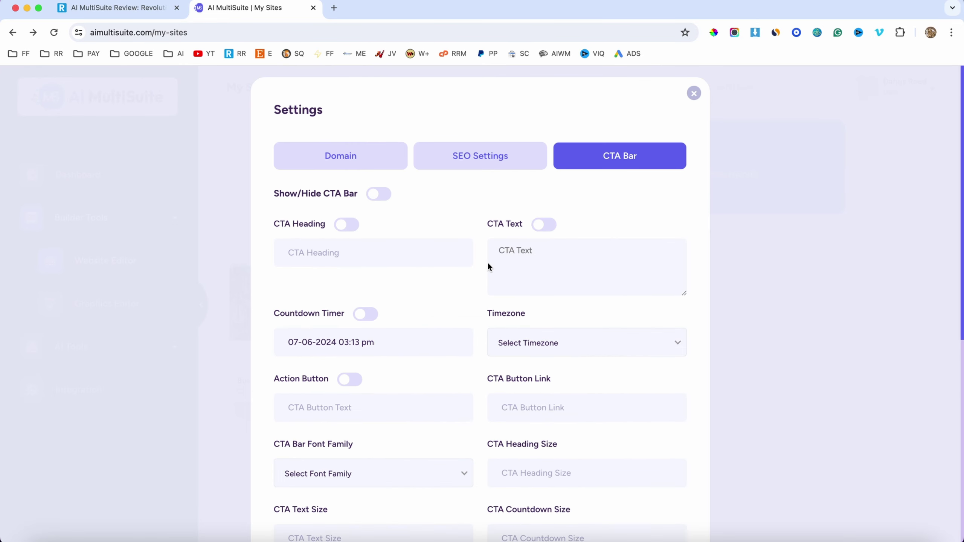
pyautogui.click(694, 92)
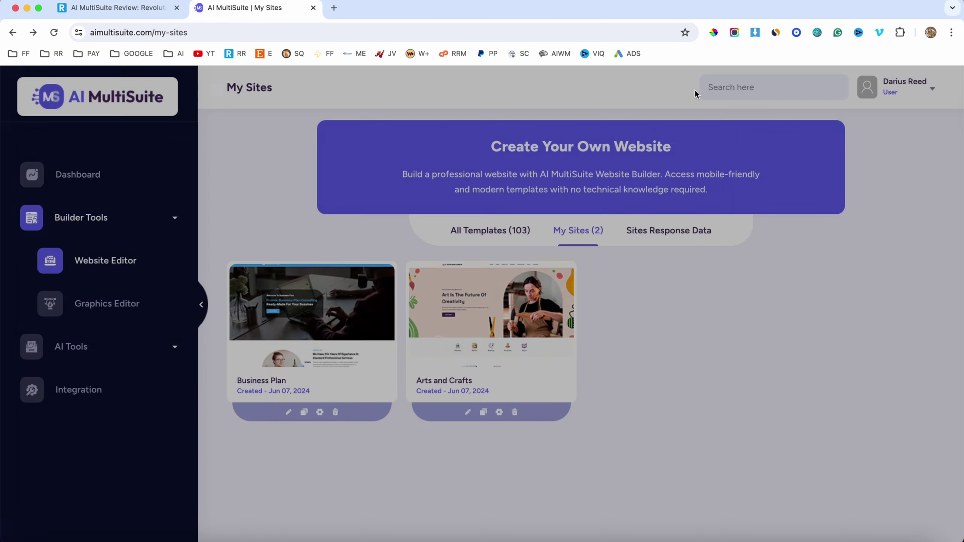
pyautogui.click(312, 315)
pyautogui.scroll(-1, 361, 234)
pyautogui.scroll(-3, 527, 205)
pyautogui.scroll(-1, 531, 200)
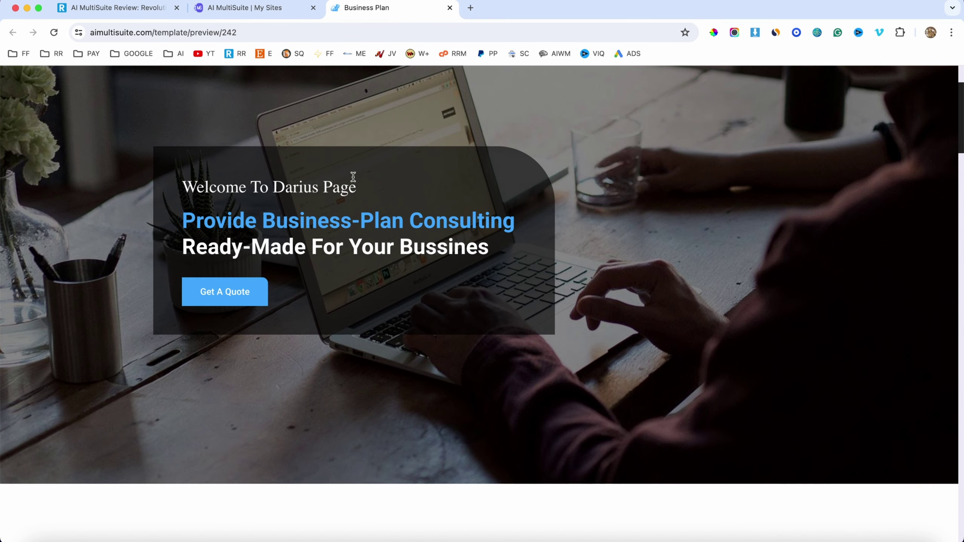
pyautogui.scroll(-5, 352, 176)
pyautogui.scroll(-10, 439, 167)
pyautogui.scroll(-2, 439, 168)
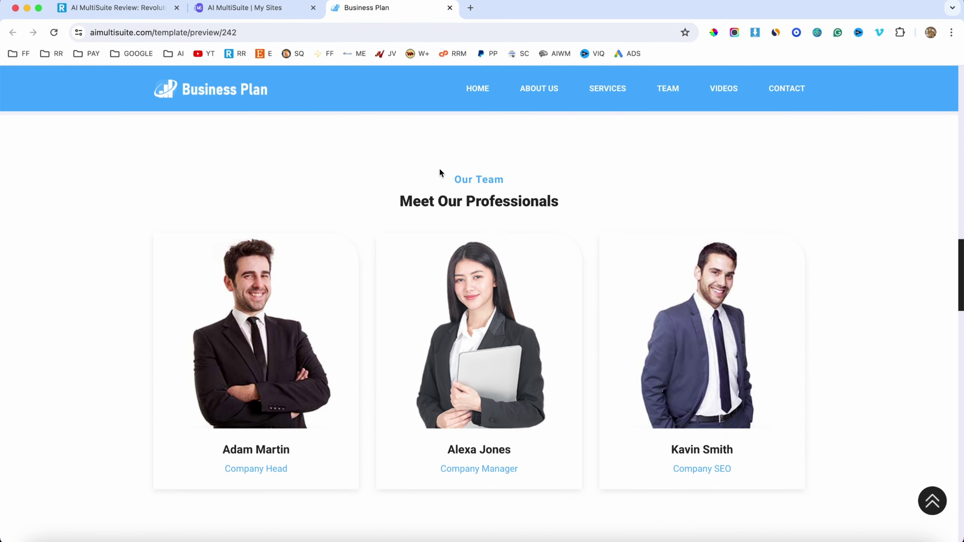
pyautogui.scroll(-3, 440, 173)
pyautogui.scroll(-3, 510, 325)
pyautogui.scroll(-1, 510, 326)
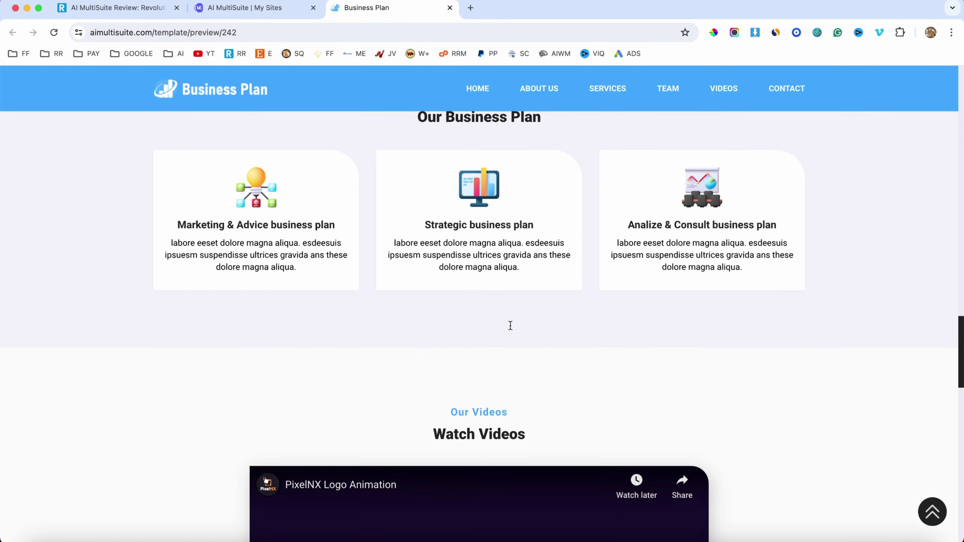
pyautogui.scroll(-4, 510, 326)
pyautogui.scroll(-2, 510, 326)
pyautogui.scroll(-6, 598, 286)
pyautogui.scroll(-8, 606, 290)
pyautogui.scroll(-2, 605, 290)
pyautogui.scroll(6, 606, 291)
pyautogui.scroll(3, 606, 290)
pyautogui.scroll(4, 606, 291)
pyautogui.scroll(4, 606, 291)
pyautogui.scroll(3, 606, 291)
pyautogui.scroll(5, 606, 290)
pyautogui.scroll(5, 606, 291)
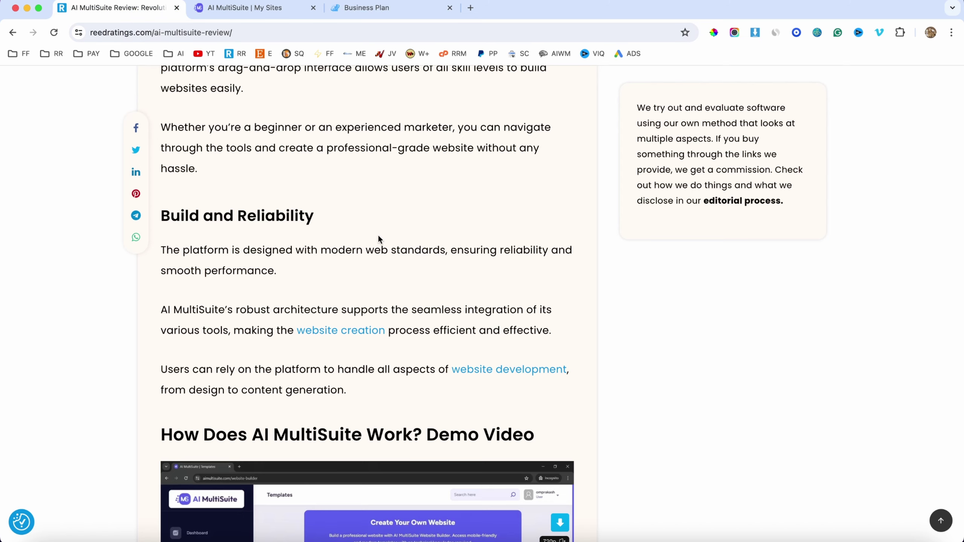
pyautogui.scroll(10, 391, 268)
pyautogui.scroll(5, 390, 266)
pyautogui.scroll(-5, 390, 267)
pyautogui.scroll(-10, 390, 267)
pyautogui.scroll(-1, 390, 267)
pyautogui.scroll(-6, 390, 267)
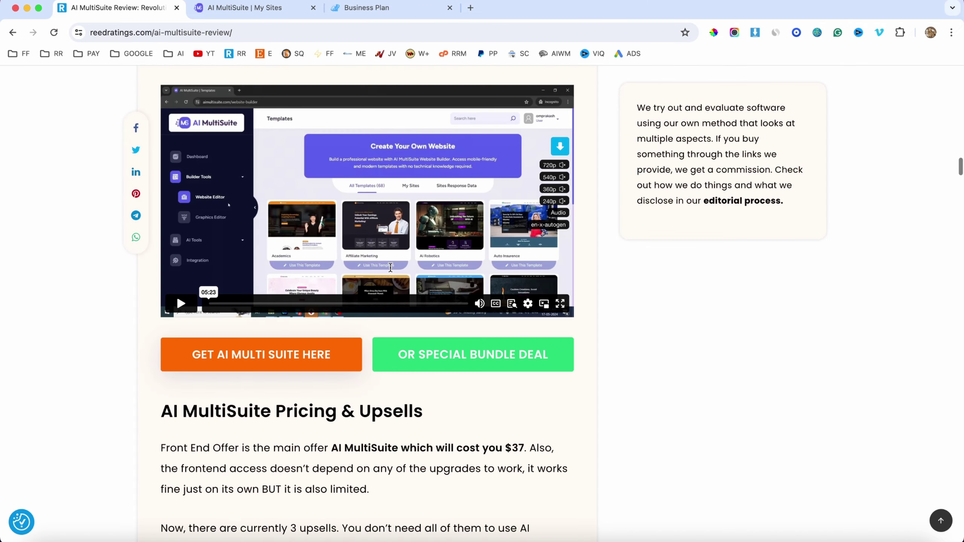
pyautogui.scroll(-2, 390, 266)
pyautogui.scroll(-3, 391, 267)
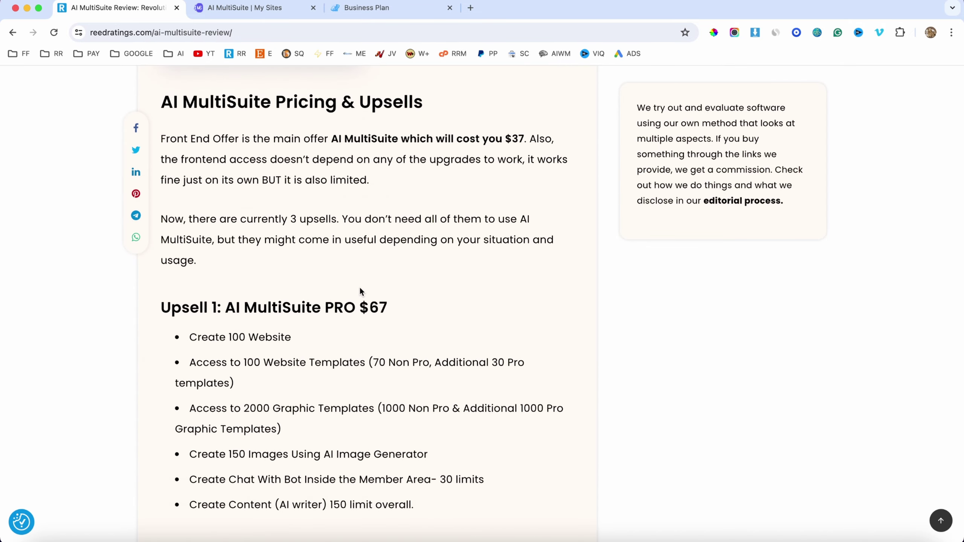
pyautogui.scroll(-2, 360, 291)
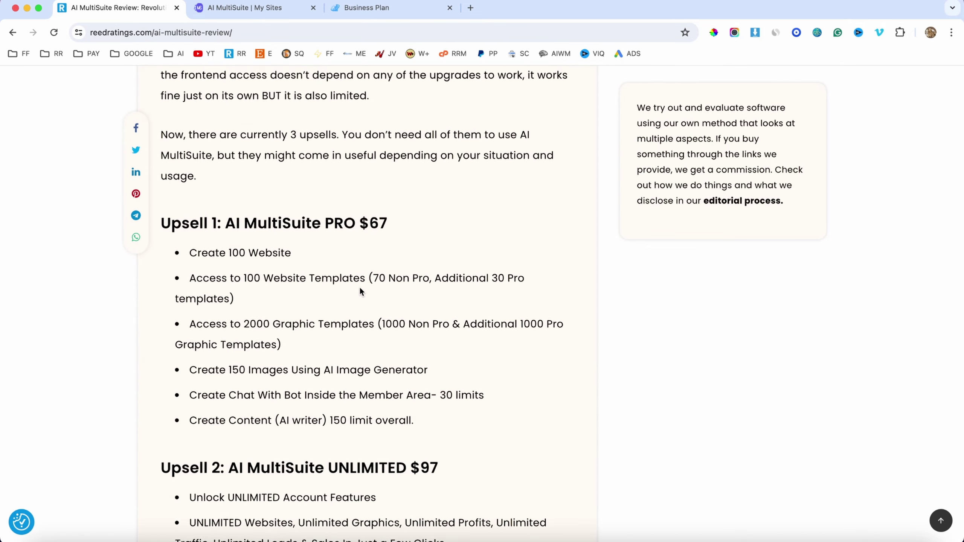
pyautogui.scroll(-1, 360, 291)
pyautogui.scroll(-2, 361, 289)
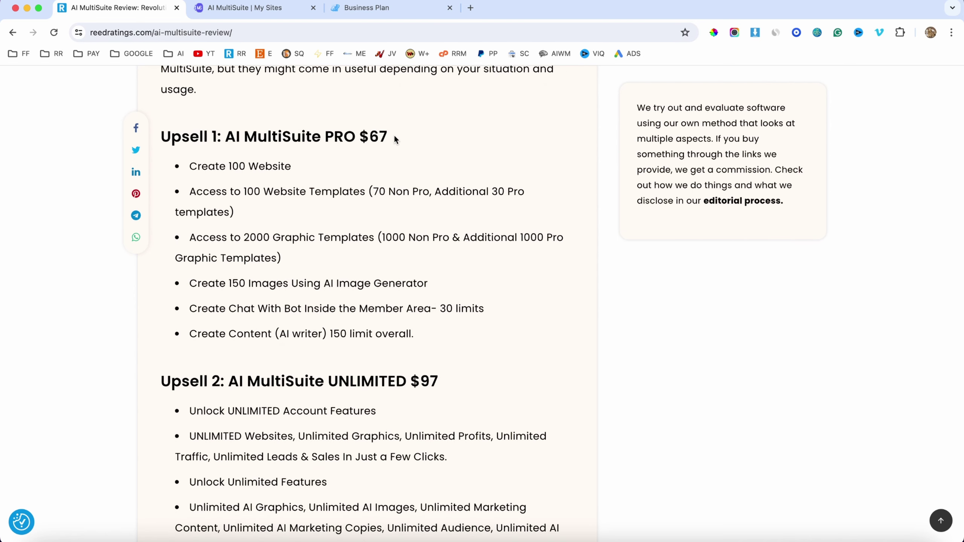
pyautogui.scroll(-1, 394, 134)
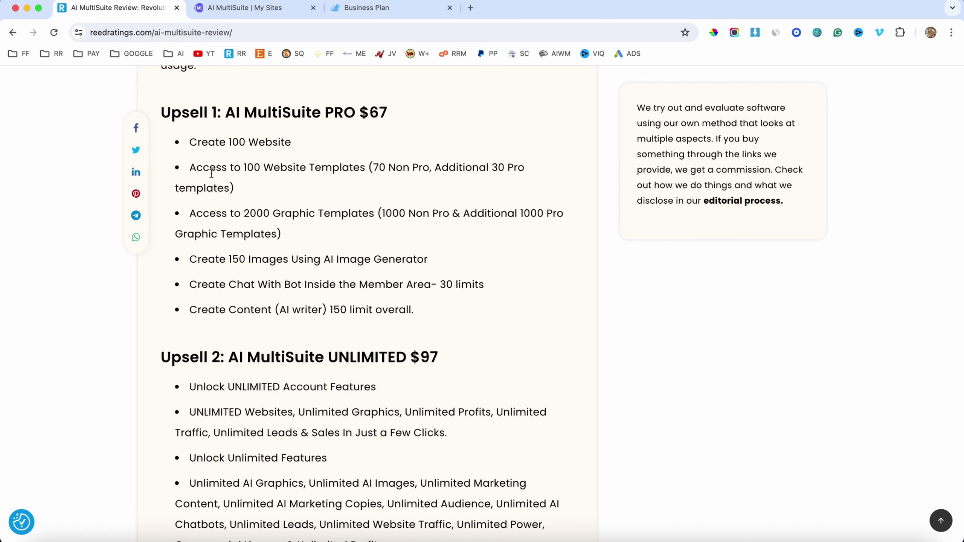
pyautogui.scroll(-1, 322, 165)
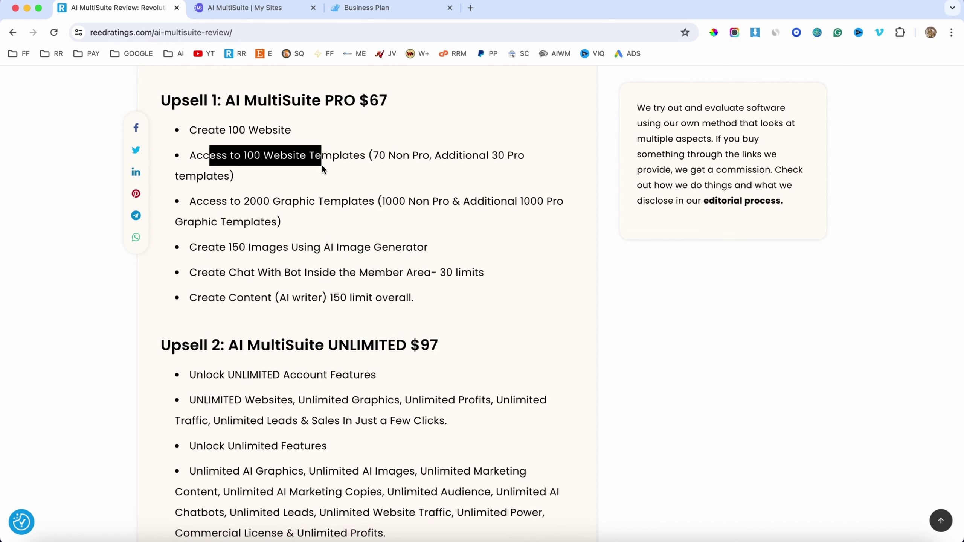
pyautogui.scroll(-1, 322, 166)
# Highlight the 2000 Graphic Templates bullet in Upsell 1, then clear highlights through Upsell 2
pyautogui.click(266, 175)
pyautogui.moveTo(258, 171); pyautogui.dragTo(354, 171)
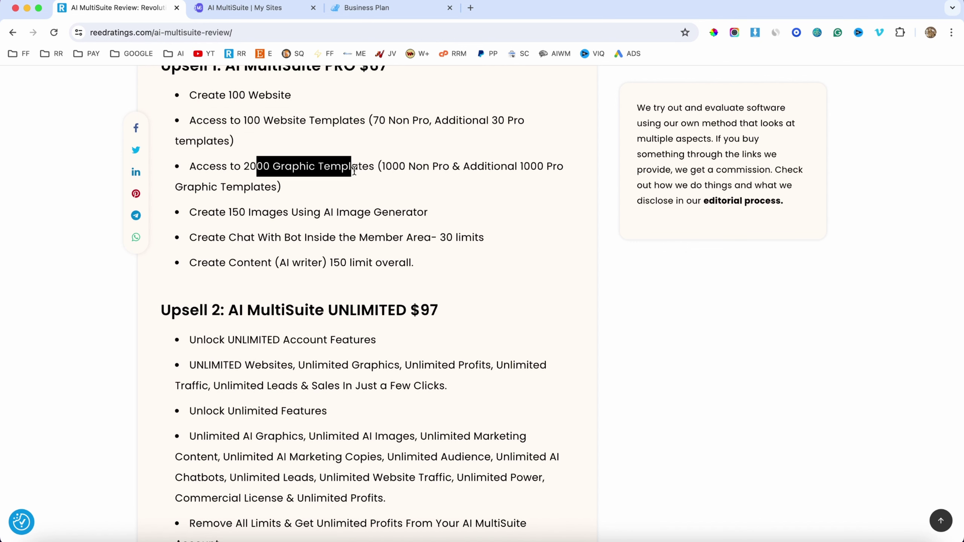
pyautogui.moveTo(216, 213); pyautogui.dragTo(322, 212)
pyautogui.scroll(-1, 324, 209)
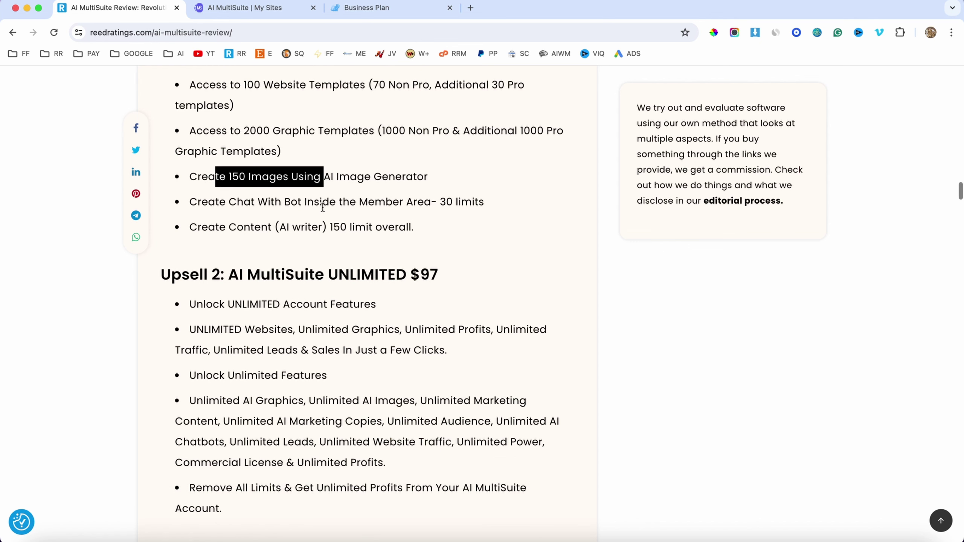
pyautogui.scroll(-1, 324, 207)
pyautogui.scroll(-1, 324, 206)
pyautogui.moveTo(383, 199); pyautogui.dragTo(264, 187)
pyautogui.click(240, 238)
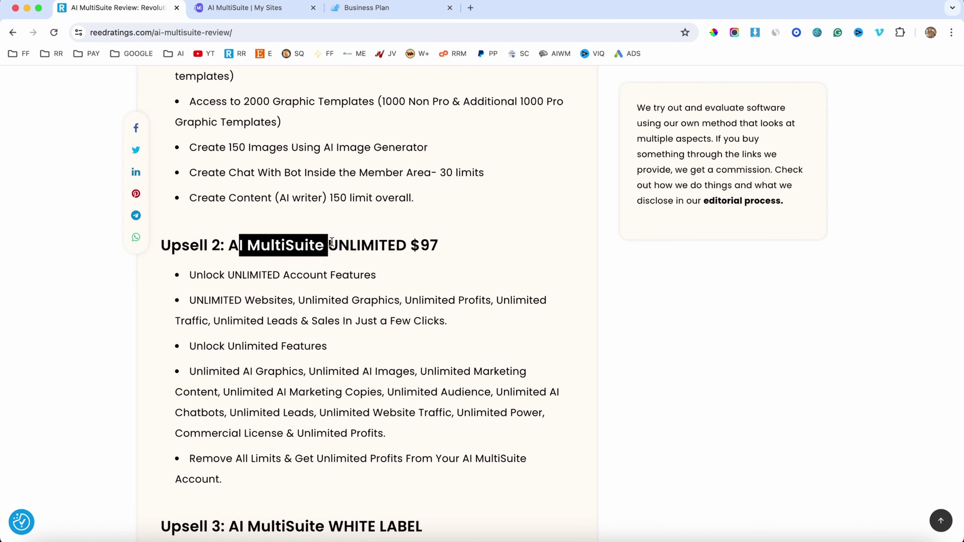
pyautogui.click(410, 240)
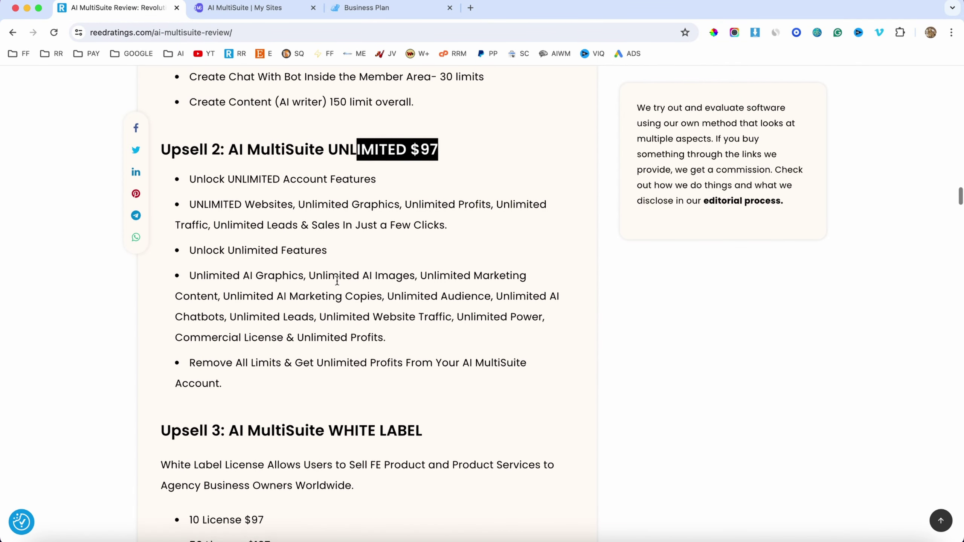
pyautogui.scroll(-1, 337, 281)
pyautogui.scroll(-2, 337, 279)
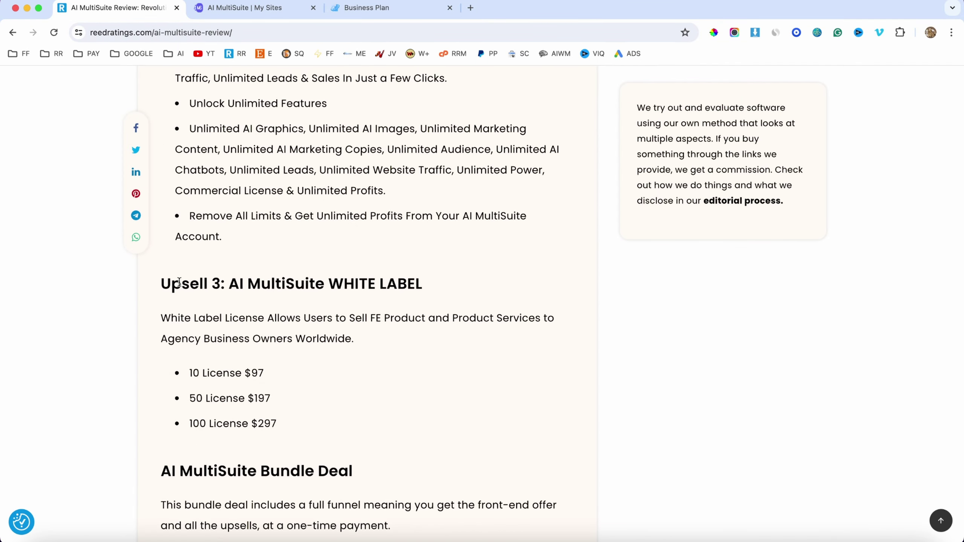
# Highlight the Upsell 3 White Label heading, its three license prices, and the $297 bundle price
pyautogui.moveTo(179, 282); pyautogui.dragTo(441, 279)
pyautogui.click(373, 281)
pyautogui.scroll(-1, 441, 279)
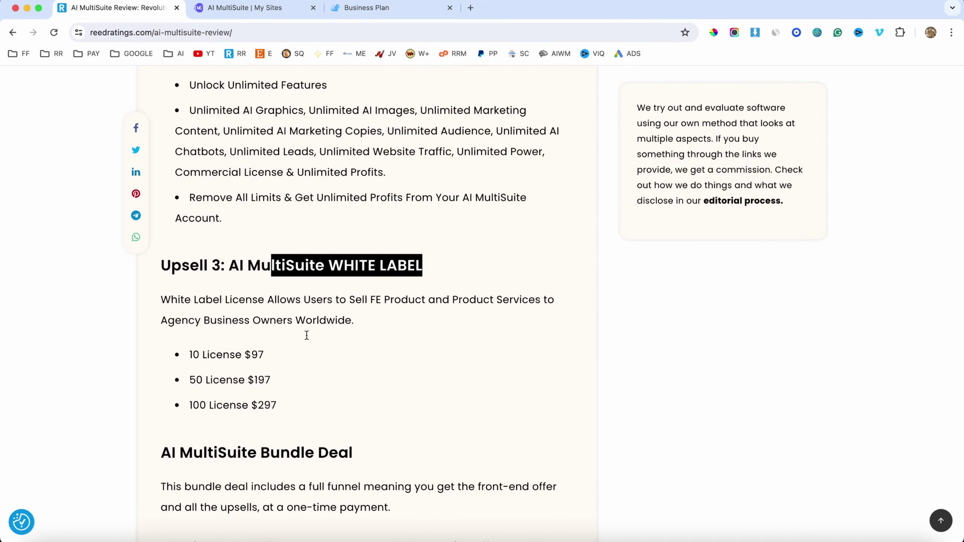
pyautogui.scroll(-3, 315, 354)
pyautogui.scroll(1, 287, 297)
pyautogui.moveTo(288, 293); pyautogui.dragTo(180, 224)
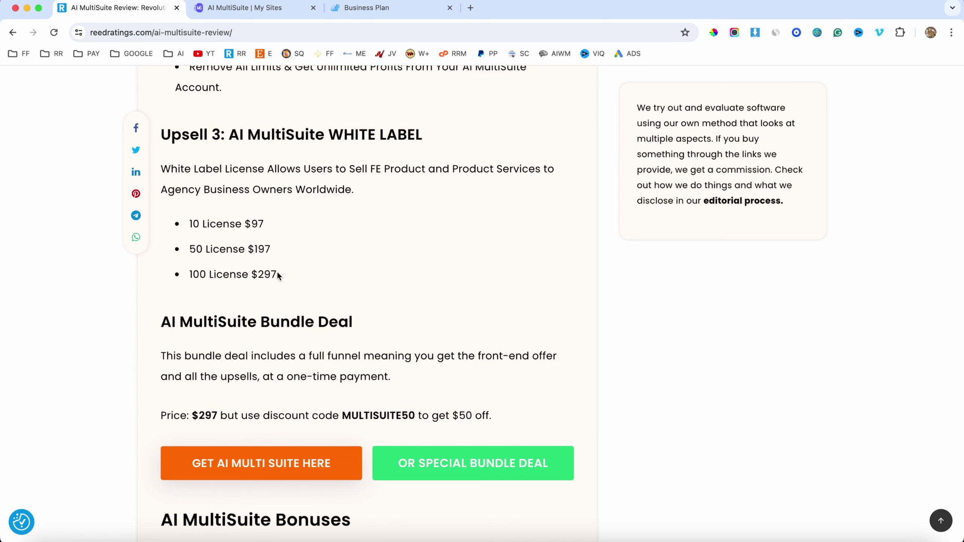
pyautogui.moveTo(280, 275); pyautogui.dragTo(237, 221)
pyautogui.click(294, 252)
pyautogui.scroll(1, 295, 251)
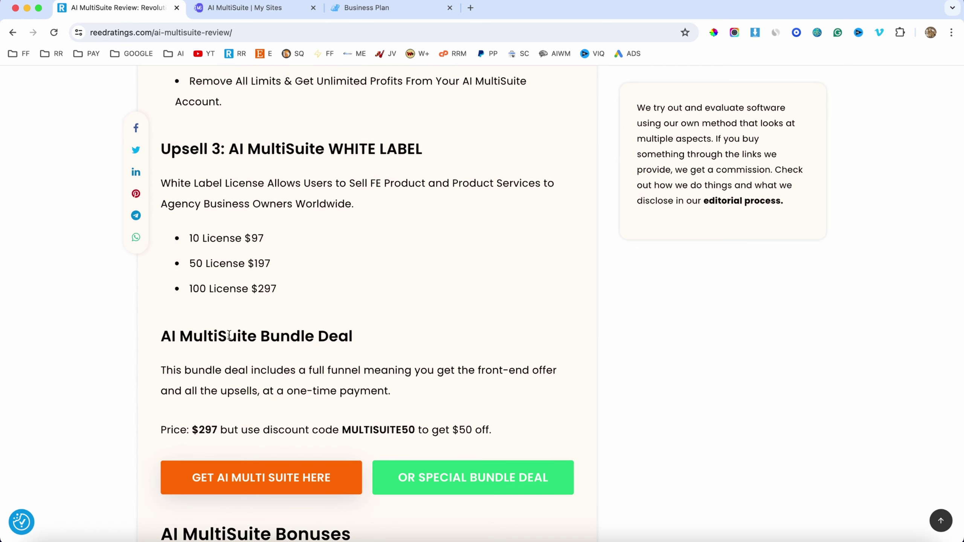
pyautogui.scroll(3, 376, 349)
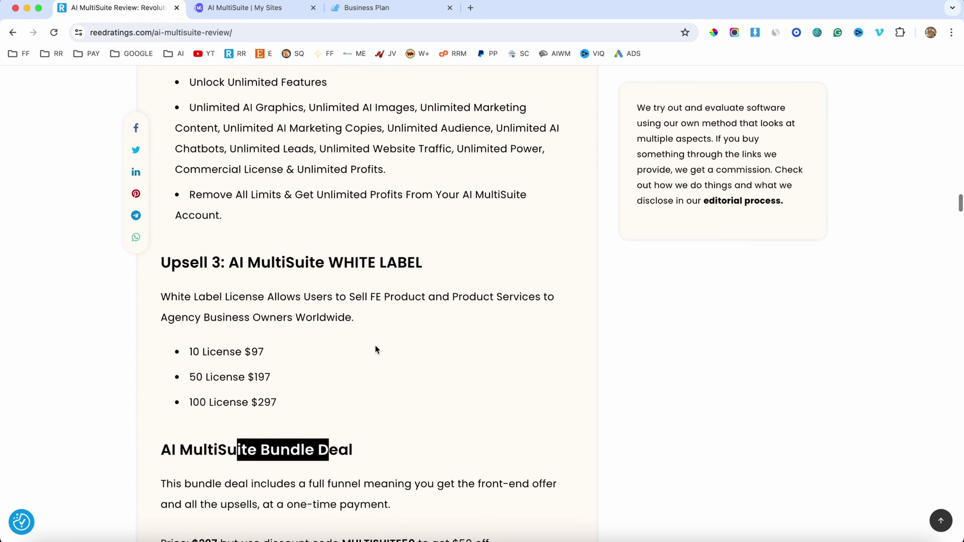
pyautogui.scroll(2, 375, 348)
pyautogui.scroll(5, 375, 348)
pyautogui.scroll(3, 376, 348)
pyautogui.scroll(4, 376, 348)
pyautogui.scroll(-10, 375, 349)
pyautogui.scroll(-2, 376, 349)
pyautogui.scroll(-3, 375, 349)
pyautogui.scroll(-2, 375, 348)
pyautogui.moveTo(181, 434); pyautogui.dragTo(210, 429)
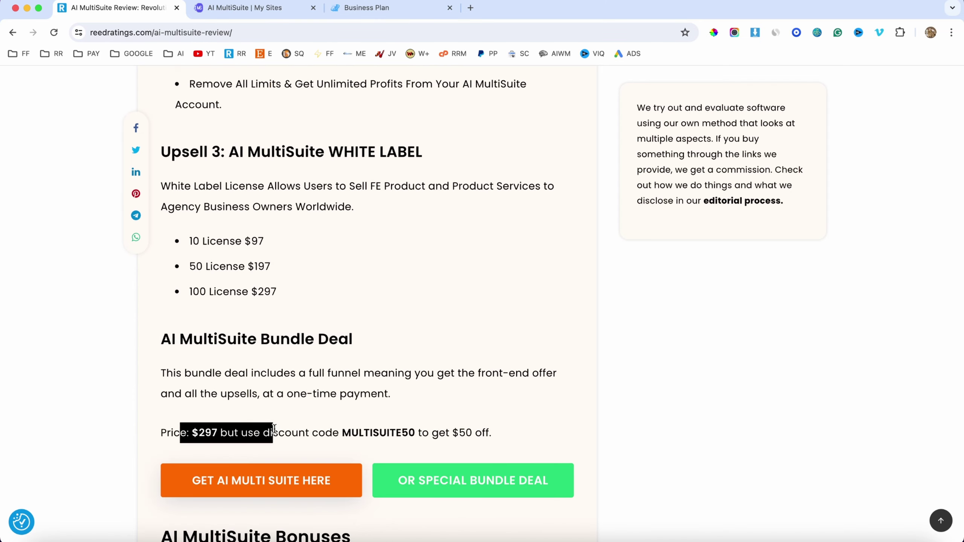
pyautogui.scroll(-3, 300, 426)
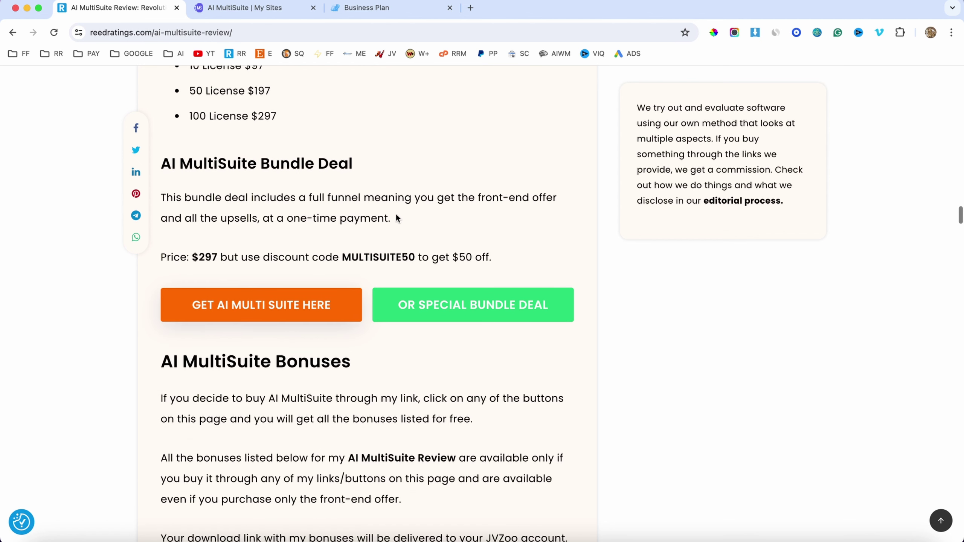
# Highlight the Bundle Deal Price line up to the discount code, then clear it
pyautogui.moveTo(161, 257); pyautogui.dragTo(415, 258)
pyautogui.click(419, 254)
pyautogui.click(492, 256)
pyautogui.scroll(1, 297, 243)
pyautogui.scroll(1, 298, 244)
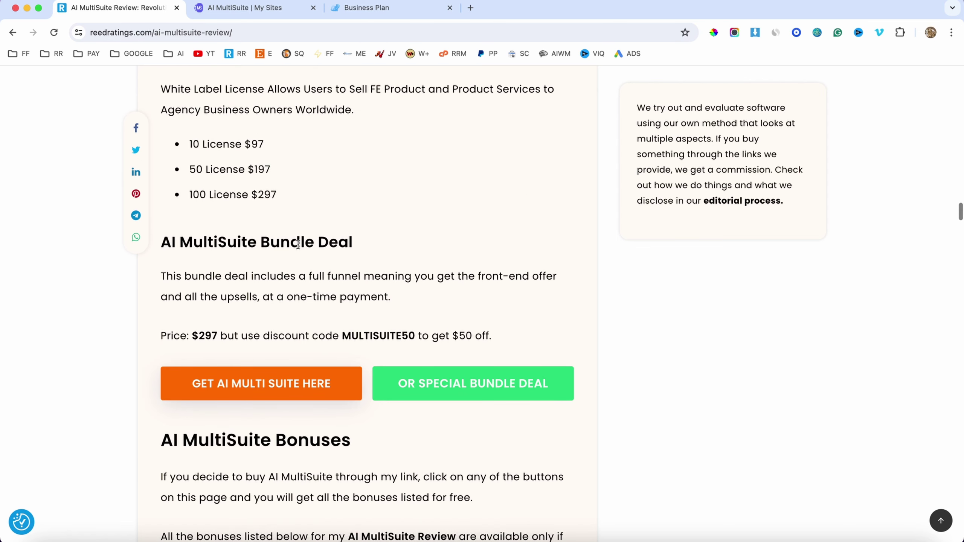
pyautogui.scroll(1, 298, 244)
pyautogui.scroll(2, 298, 244)
pyautogui.scroll(2, 298, 244)
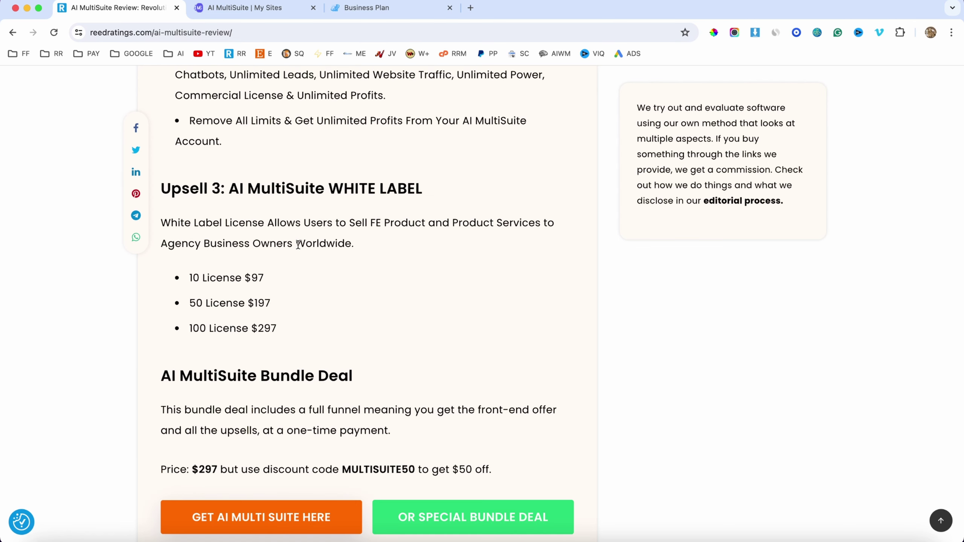
pyautogui.scroll(-3, 298, 245)
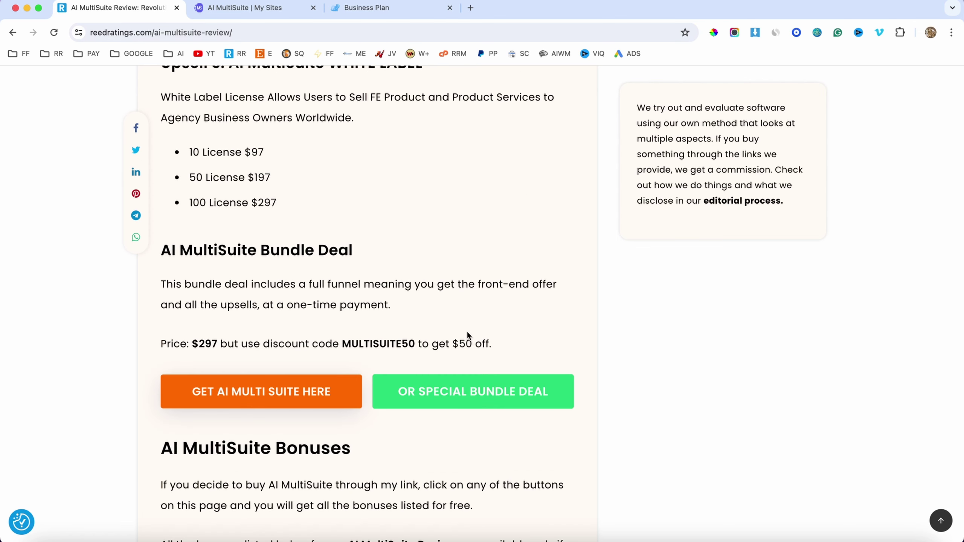
pyautogui.scroll(-1, 475, 392)
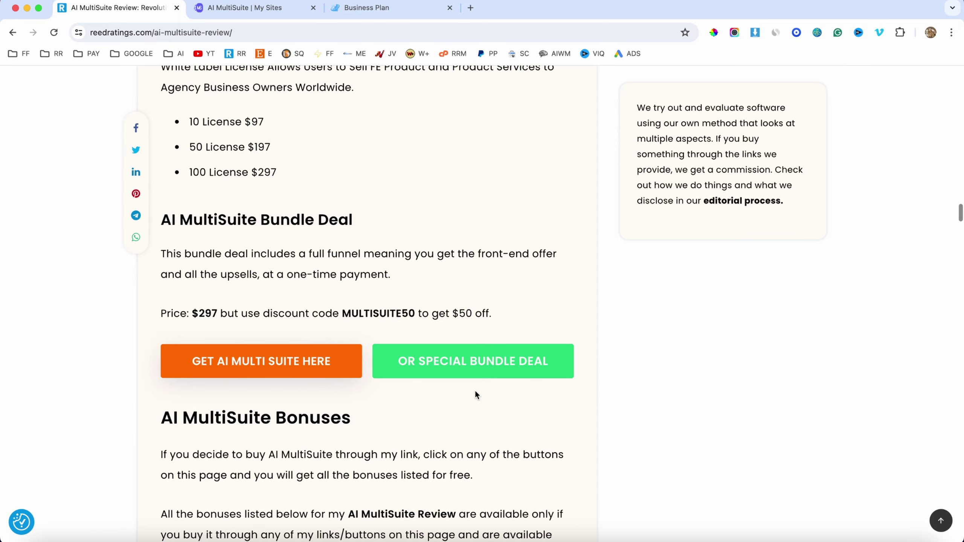
pyautogui.scroll(5, 475, 391)
pyautogui.scroll(10, 437, 324)
pyautogui.scroll(-5, 397, 262)
pyautogui.scroll(-5, 397, 261)
pyautogui.scroll(-8, 397, 261)
pyautogui.scroll(-3, 396, 262)
pyautogui.scroll(-6, 397, 261)
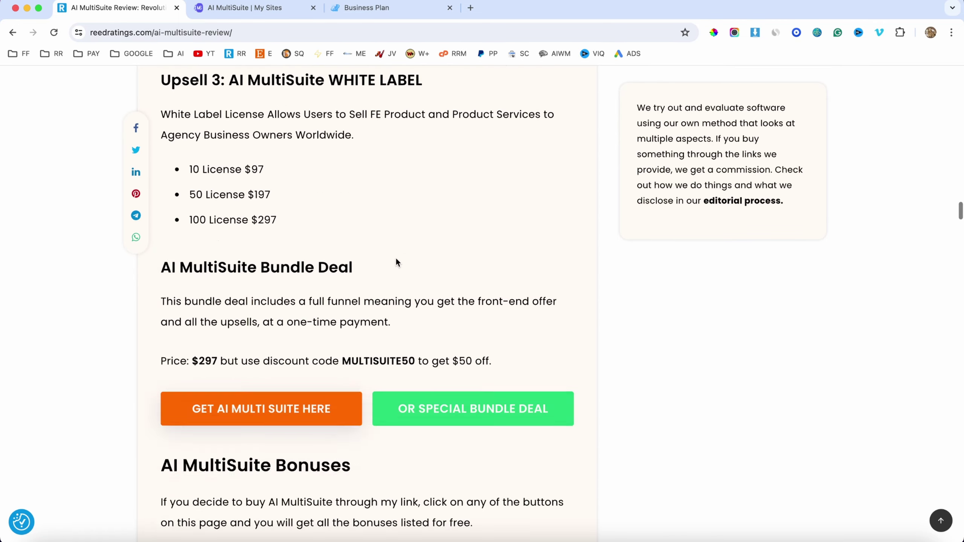
pyautogui.scroll(-1, 397, 261)
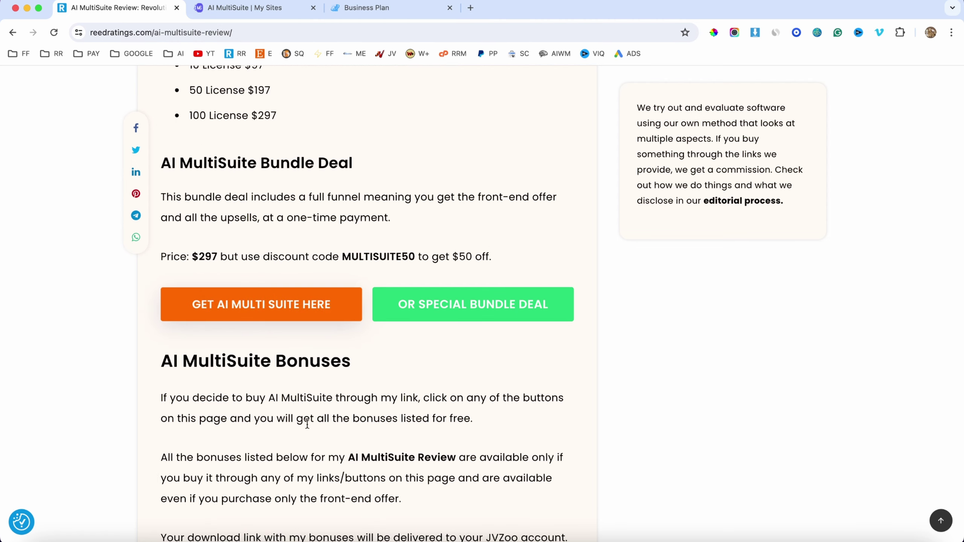
pyautogui.scroll(-1, 307, 425)
pyautogui.scroll(-3, 307, 424)
pyautogui.scroll(-2, 307, 423)
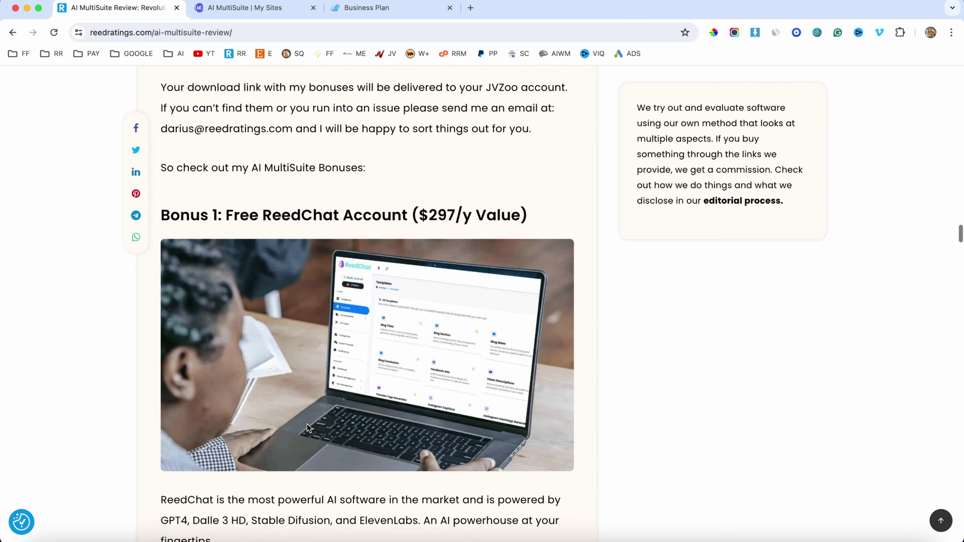